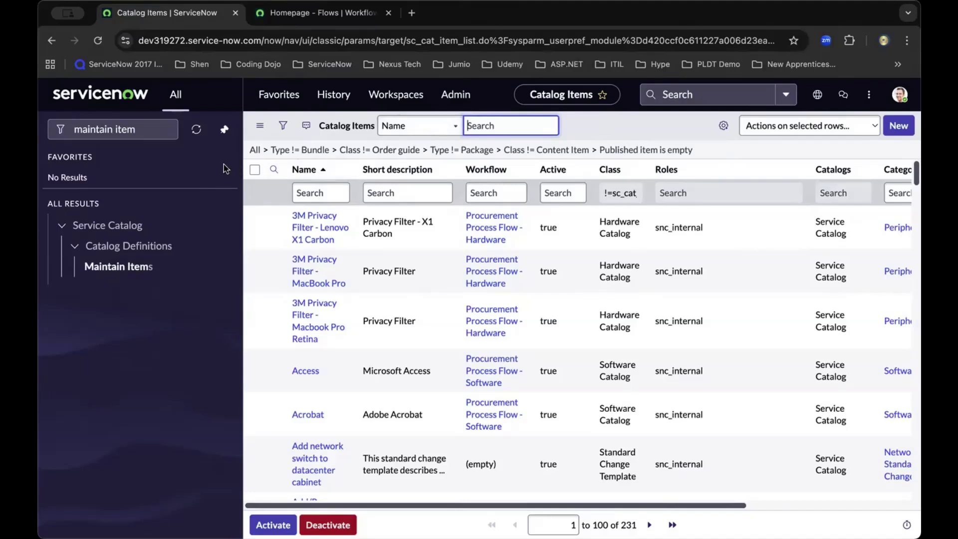
# Filter the Maintain Items list by Name '*standard laptop', leaving only Standard Laptop ($1,100.00).
pyautogui.click(145, 127)
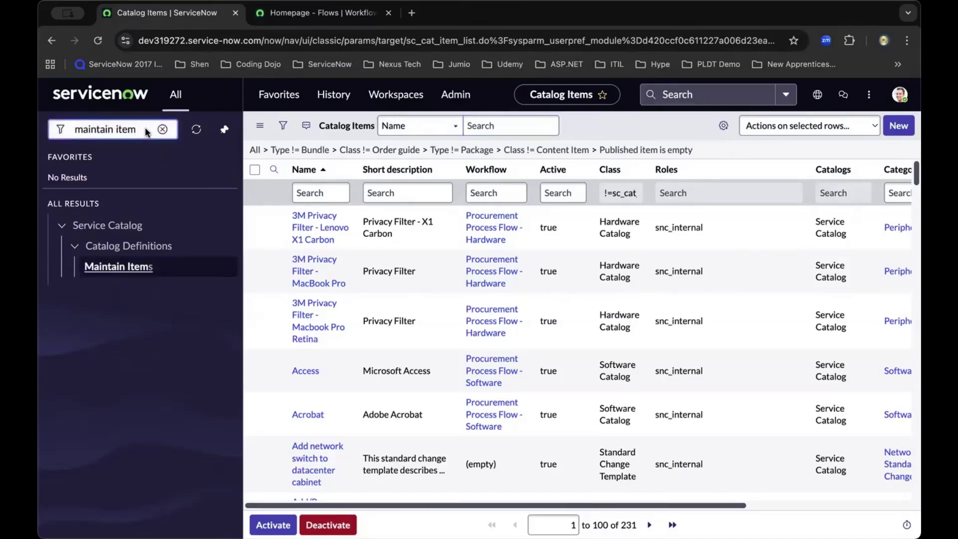
pyautogui.click(134, 268)
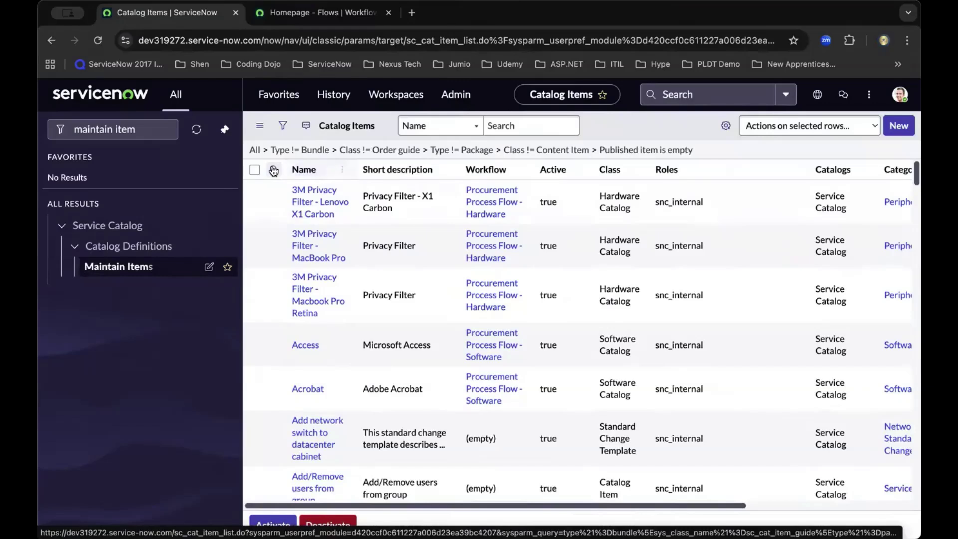
pyautogui.click(335, 191)
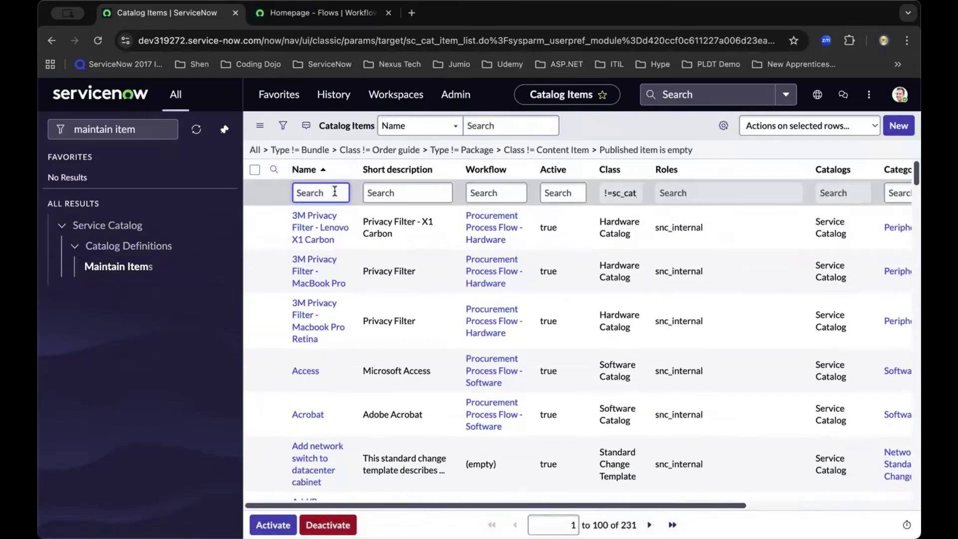
pyautogui.write('*standard')
pyautogui.press('Return')
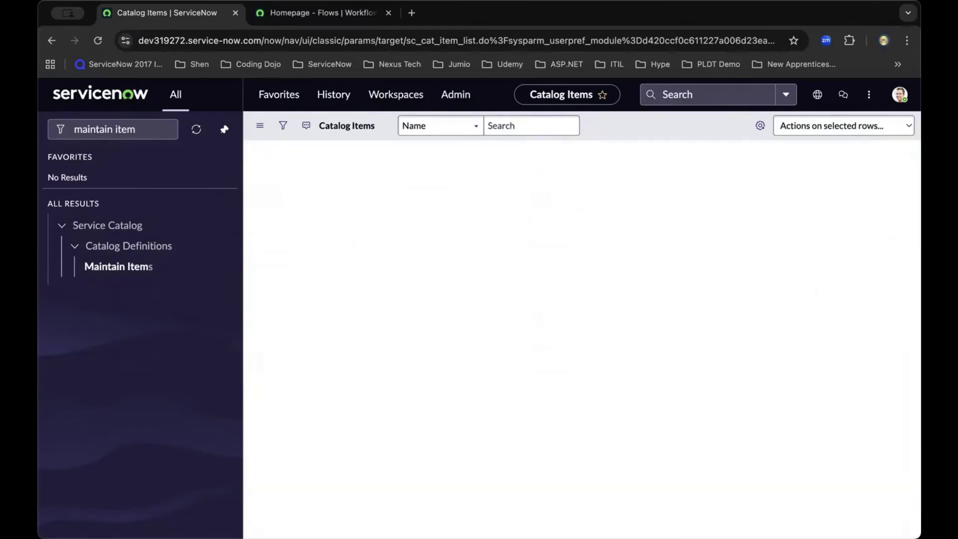
pyautogui.write('laptop')
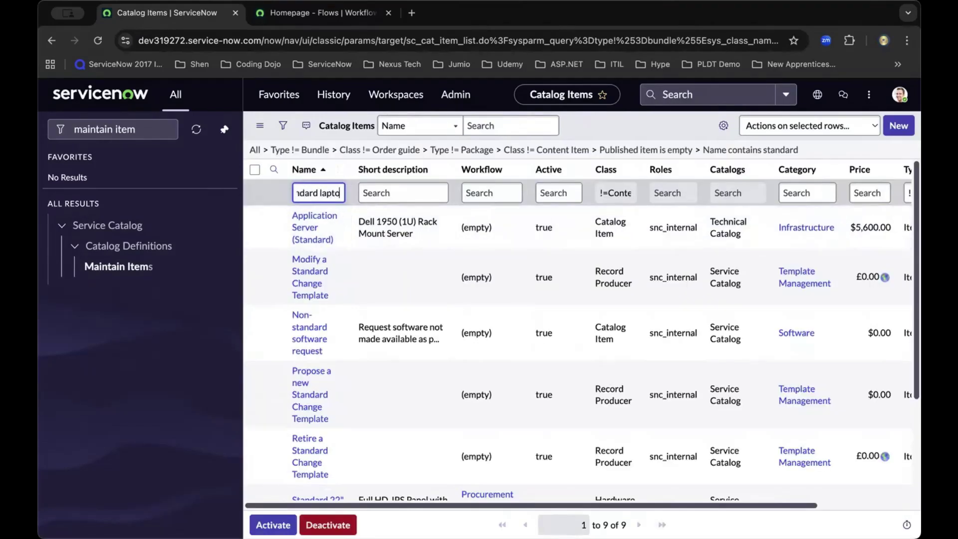
pyautogui.press('Return')
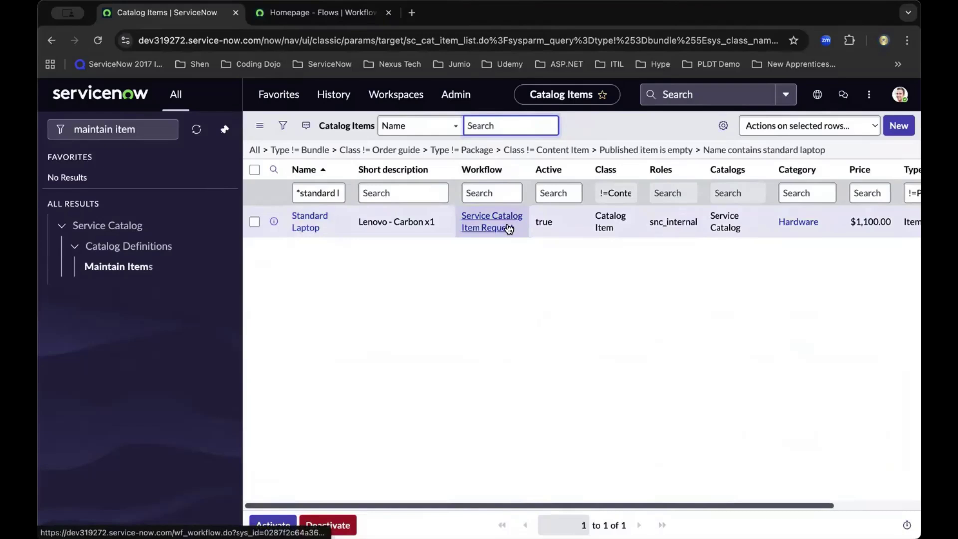
# Open the Standard Laptop catalog item and duplicate it with Copy.
pyautogui.click(315, 215)
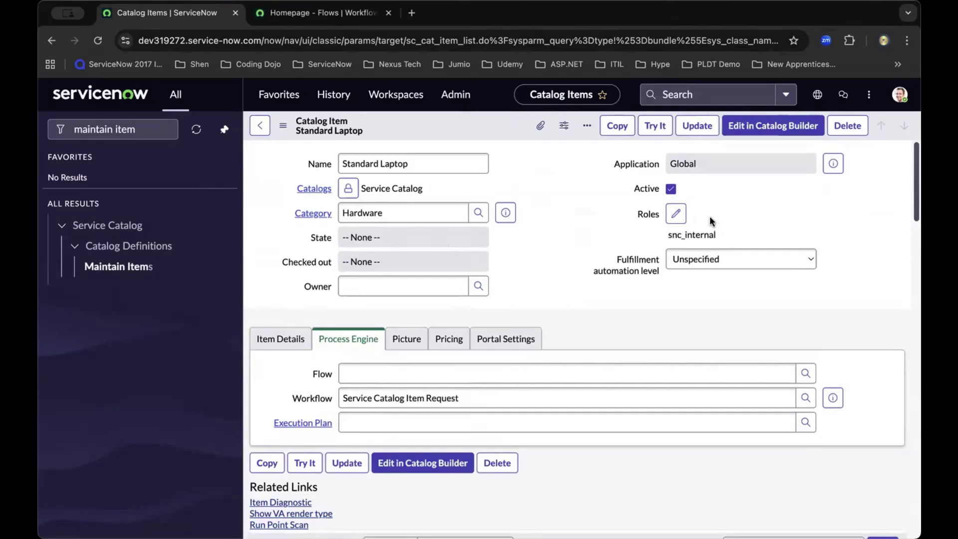
pyautogui.click(621, 130)
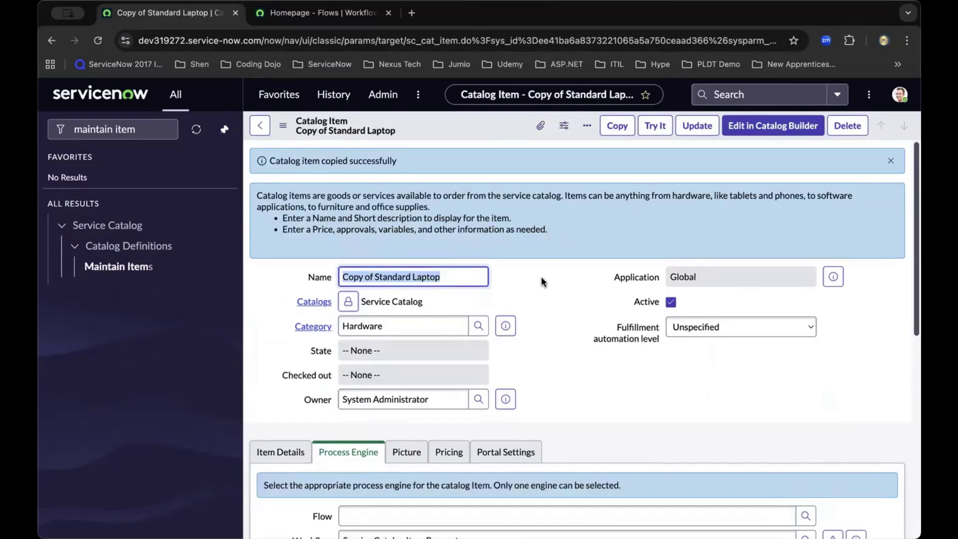
pyautogui.scroll(-5, 541, 276)
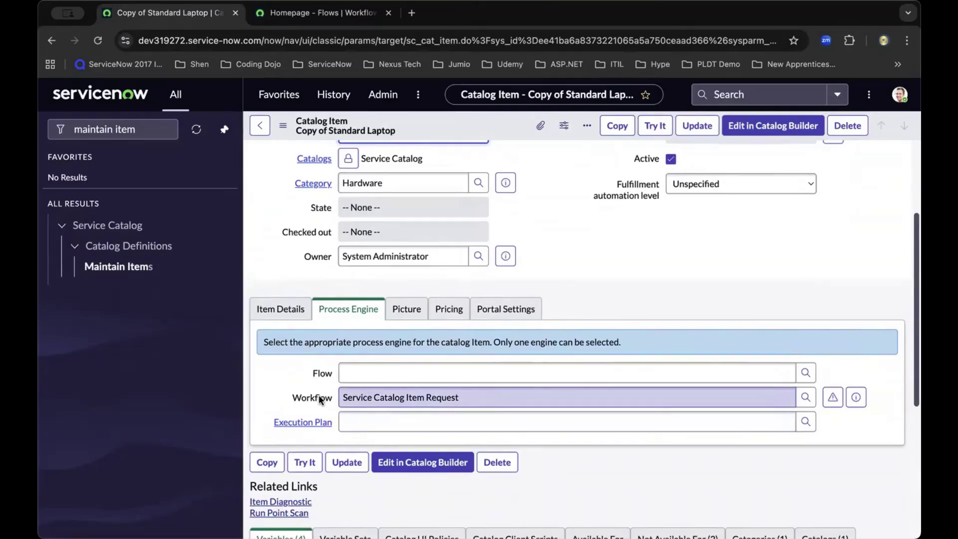
# Check the empty Process Engine Flow field, then save 'Copy of Standard Laptop'.
pyautogui.click(356, 375)
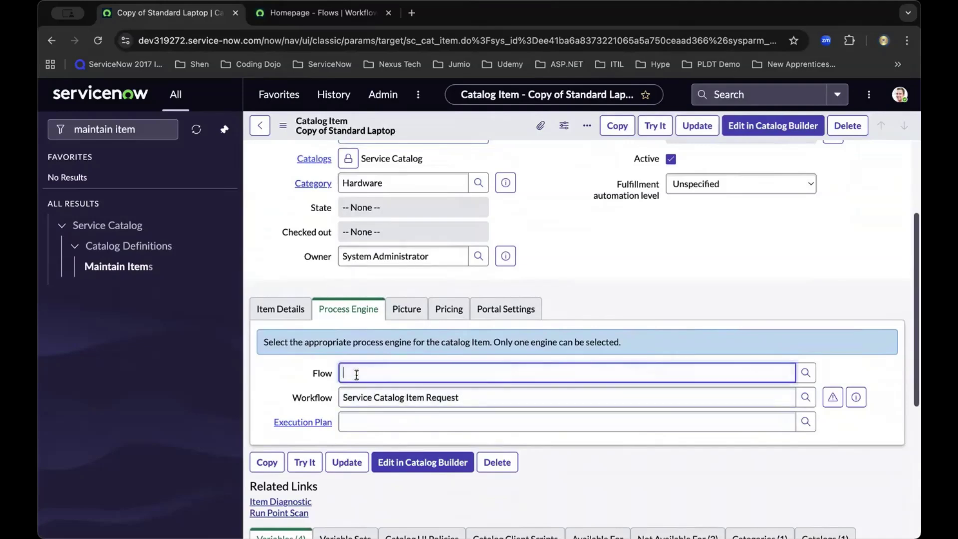
pyautogui.click(356, 375)
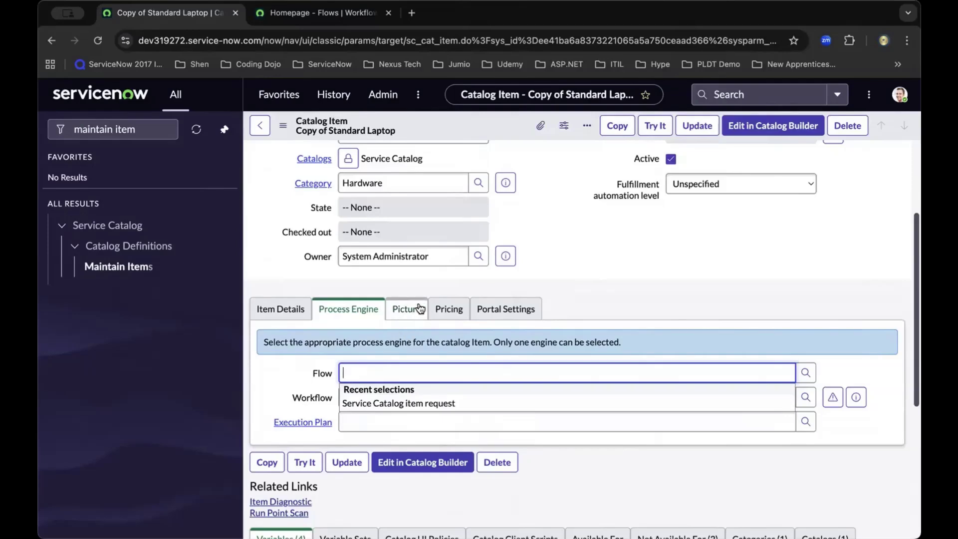
pyautogui.click(469, 115)
pyautogui.rightClick(468, 115)
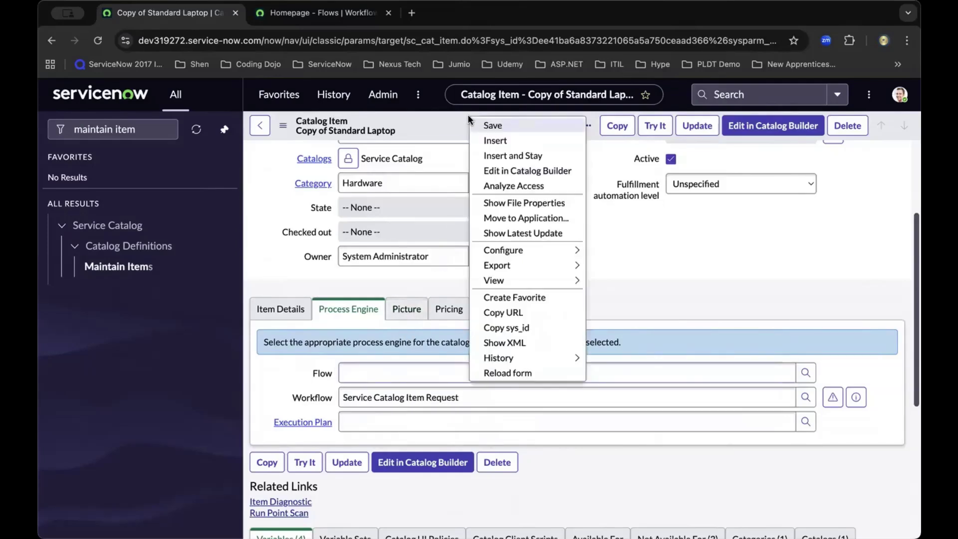
pyautogui.click(495, 126)
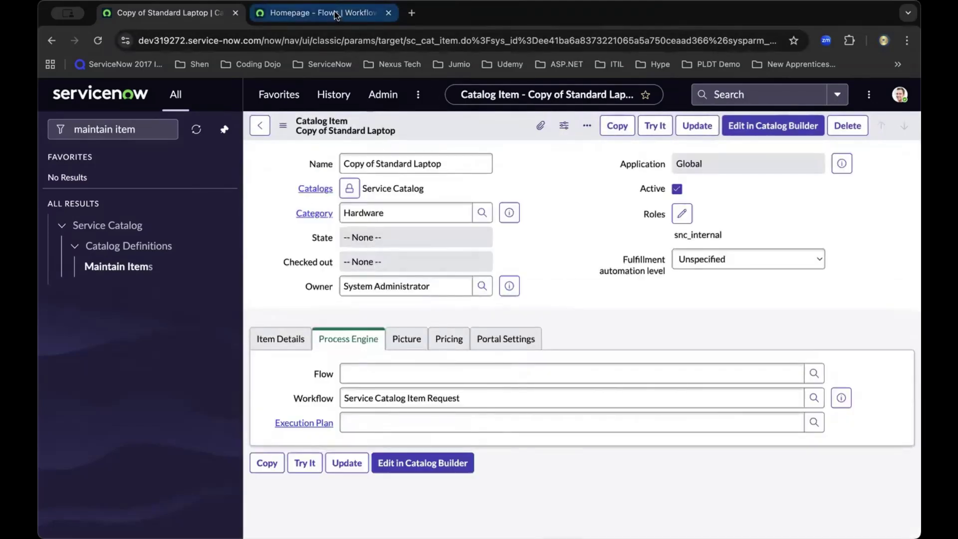
# Filter Workflow Studio flows by Name 'service catalog' and open Service Catalog item request.
pyautogui.click(335, 15)
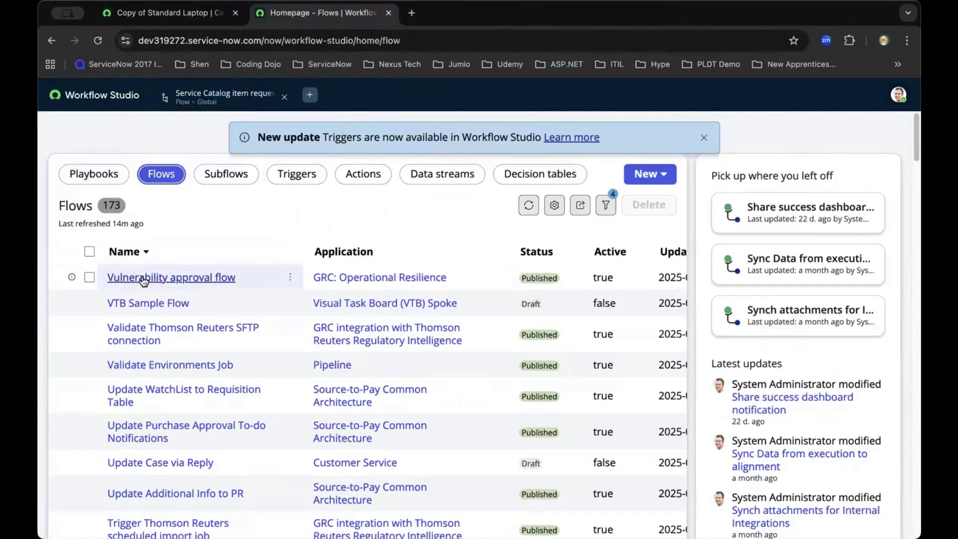
pyautogui.click(291, 251)
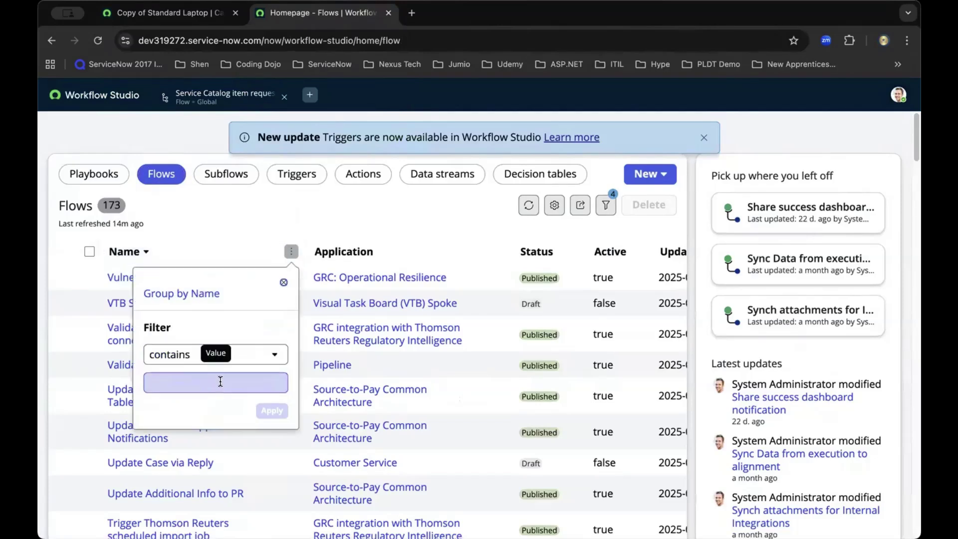
pyautogui.click(220, 382)
pyautogui.write('servic')
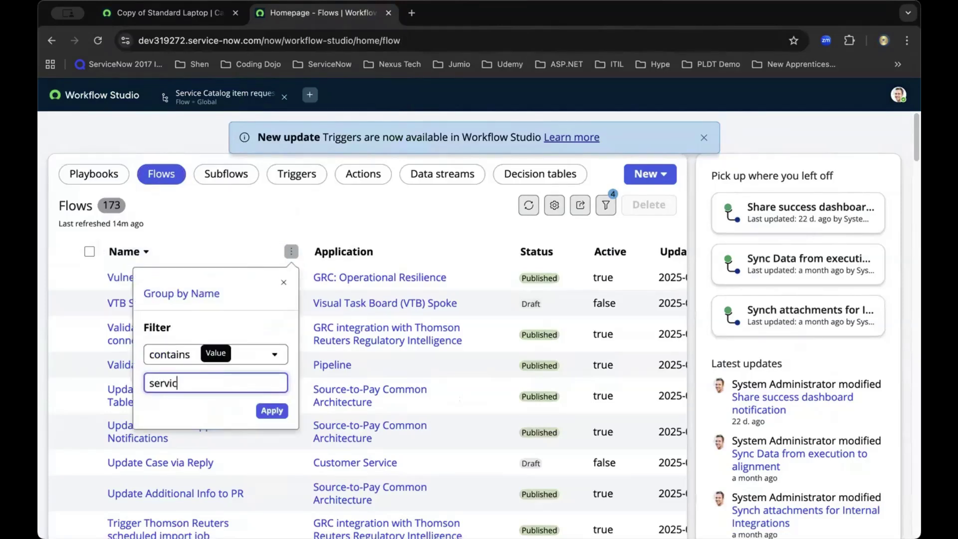
pyautogui.write('e catalog')
pyautogui.click(272, 411)
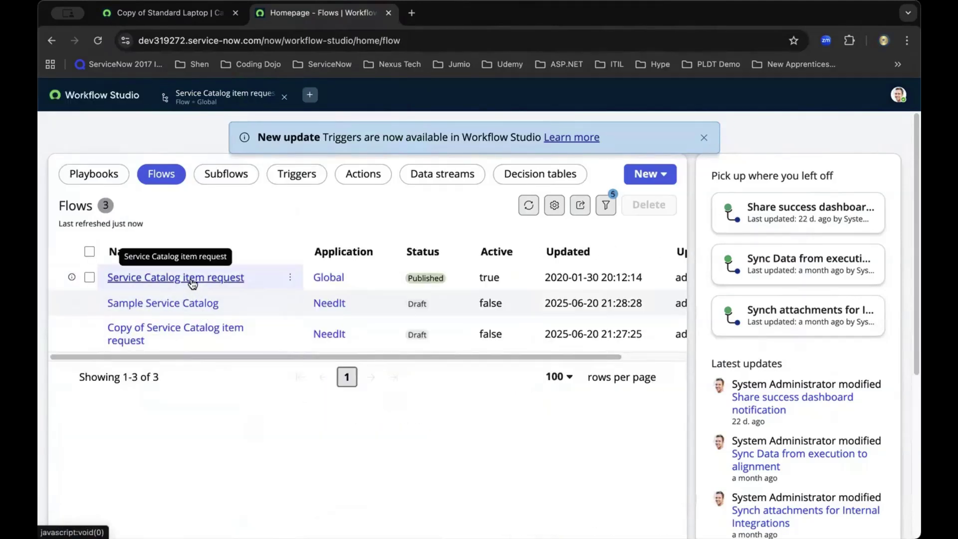
pyautogui.click(192, 284)
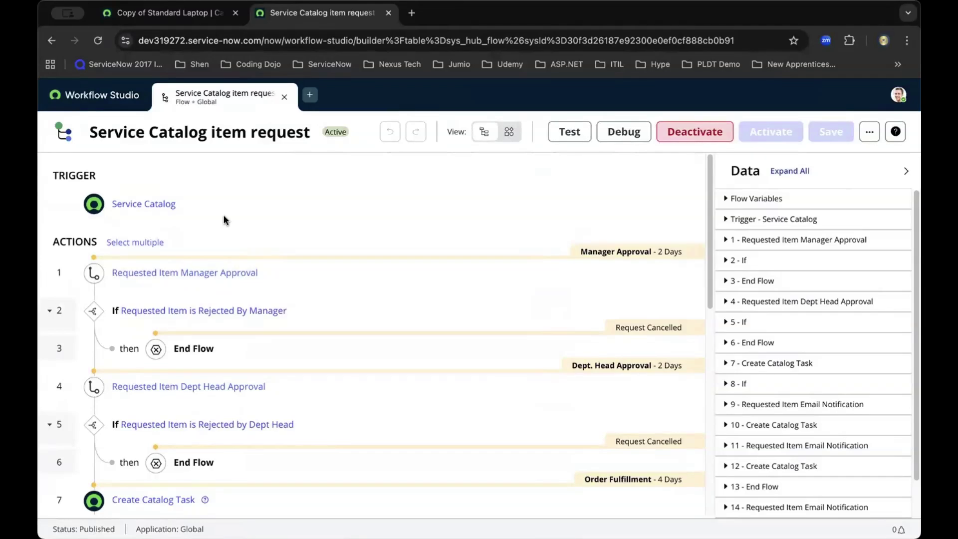
# Copy the flow as 'Copy of Service Catalog item request' and activate the copy.
pyautogui.click(871, 133)
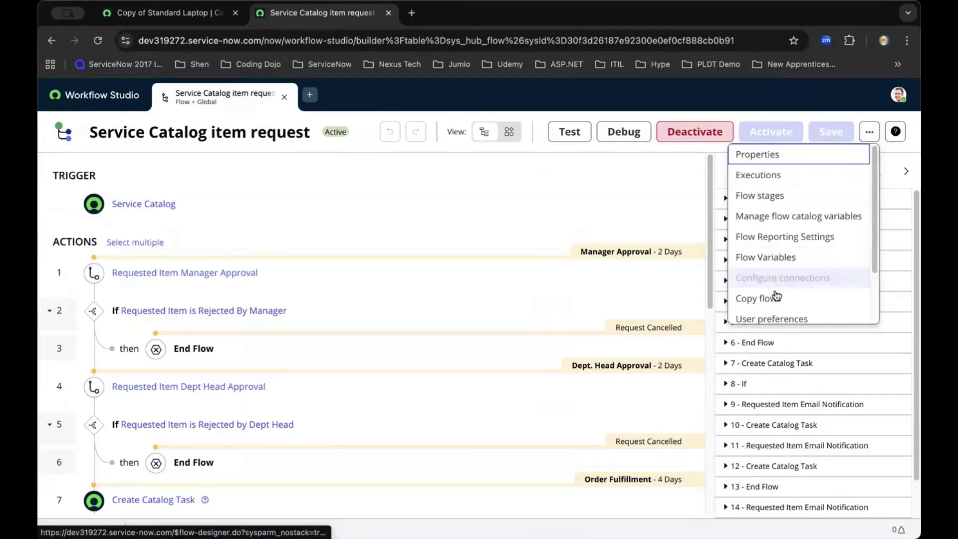
pyautogui.click(757, 298)
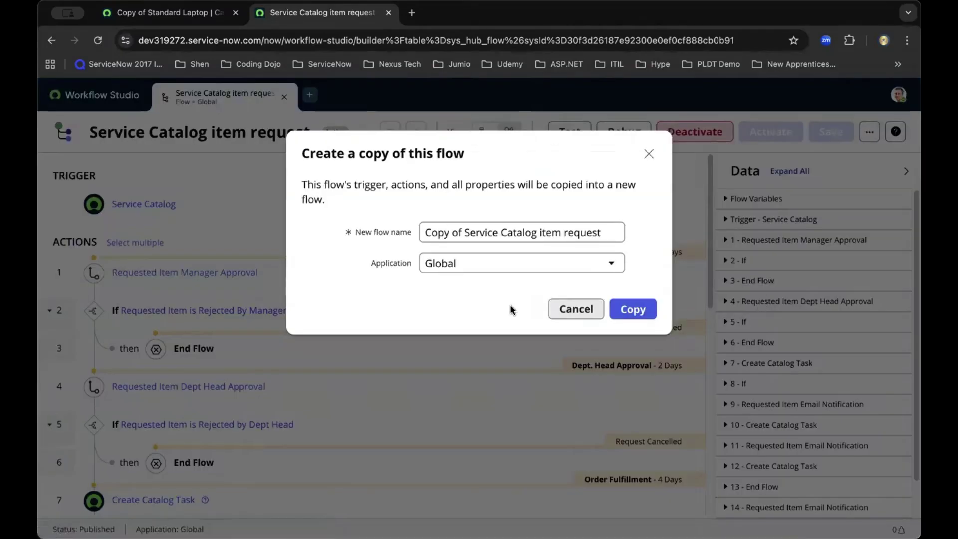
pyautogui.click(633, 311)
pyautogui.click(633, 310)
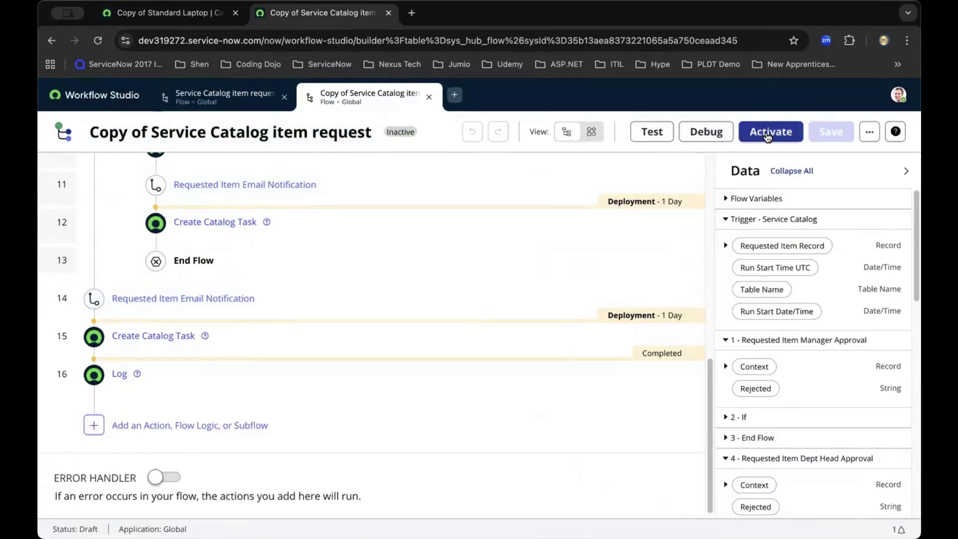
pyautogui.click(768, 137)
pyautogui.click(621, 263)
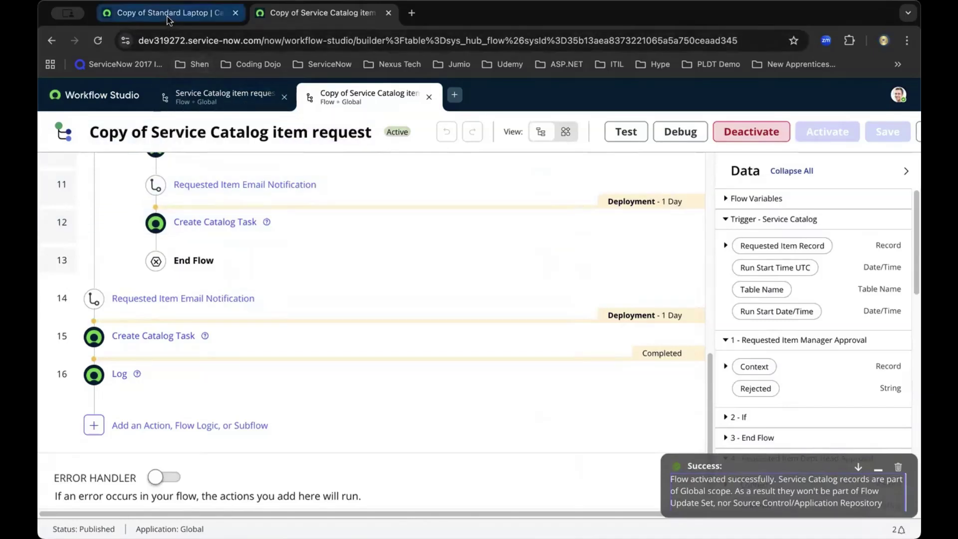
# Return to the Copy of Standard Laptop form and reload it.
pyautogui.click(167, 19)
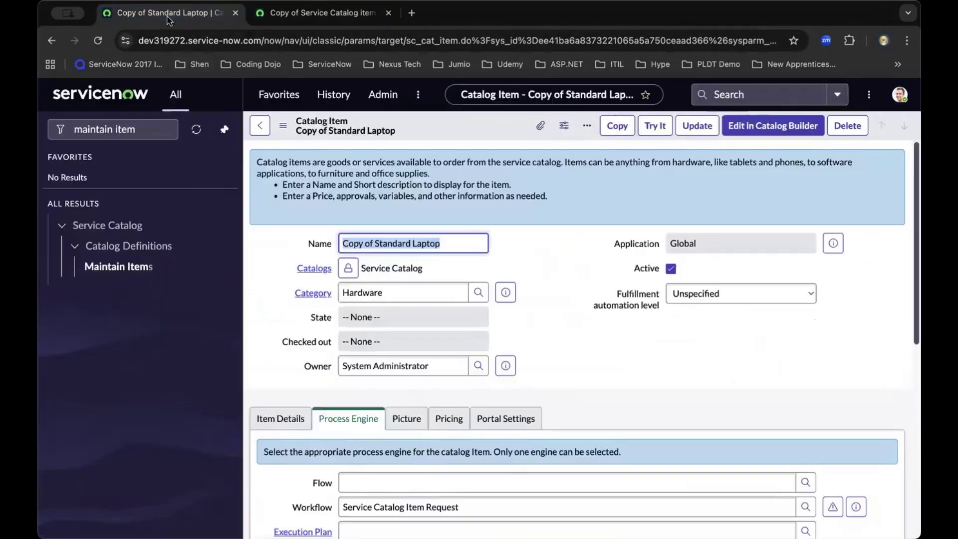
pyautogui.rightClick(449, 122)
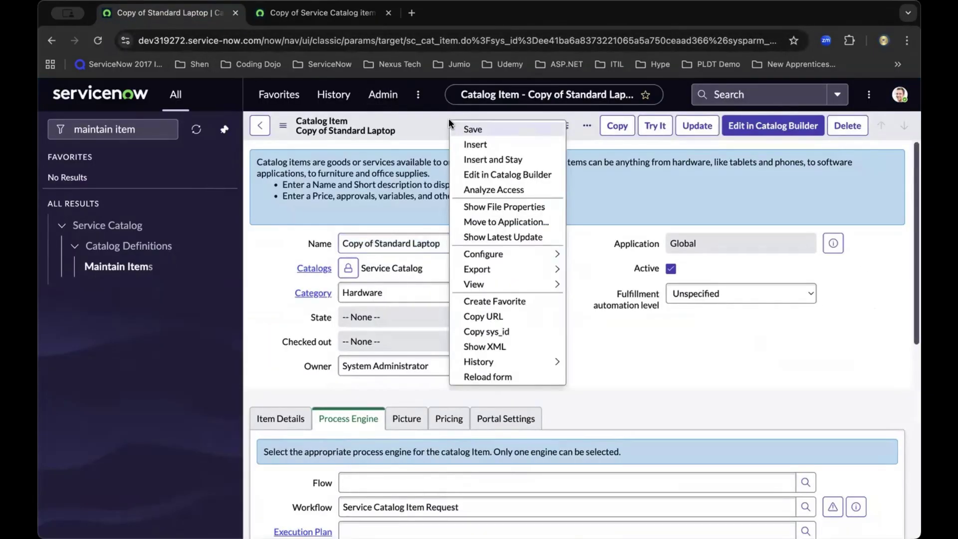
pyautogui.click(481, 375)
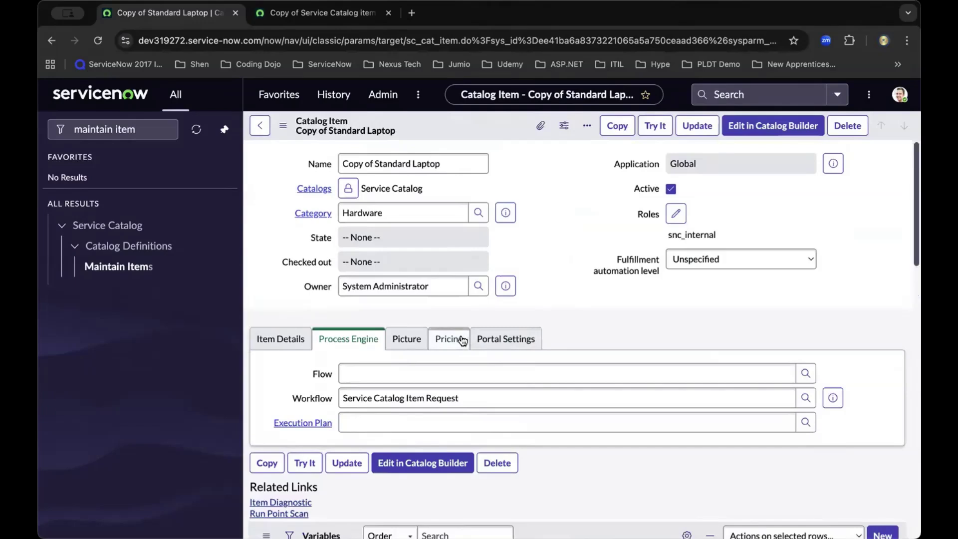
# Set Flow to 'Copy of Service Catalog item request' and save the catalog item.
pyautogui.click(446, 374)
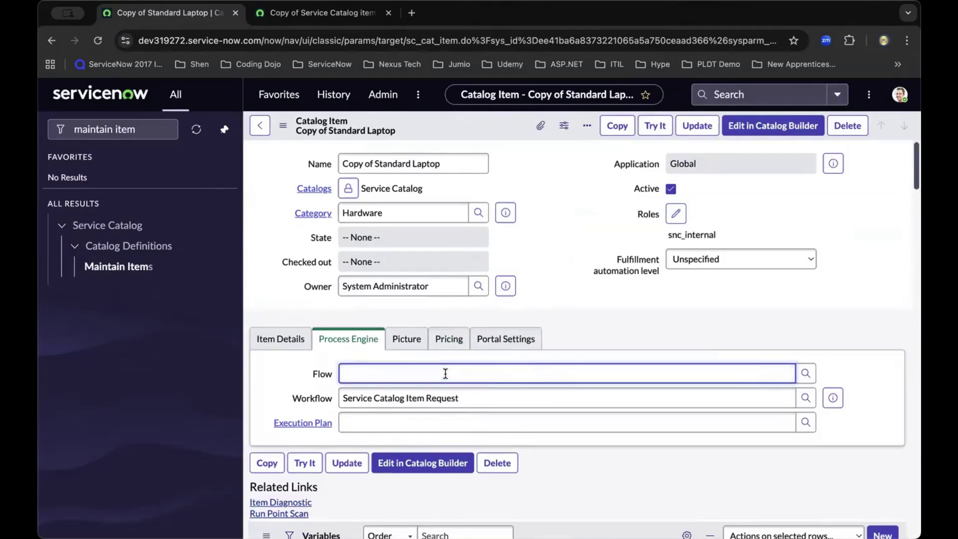
pyautogui.write('copy')
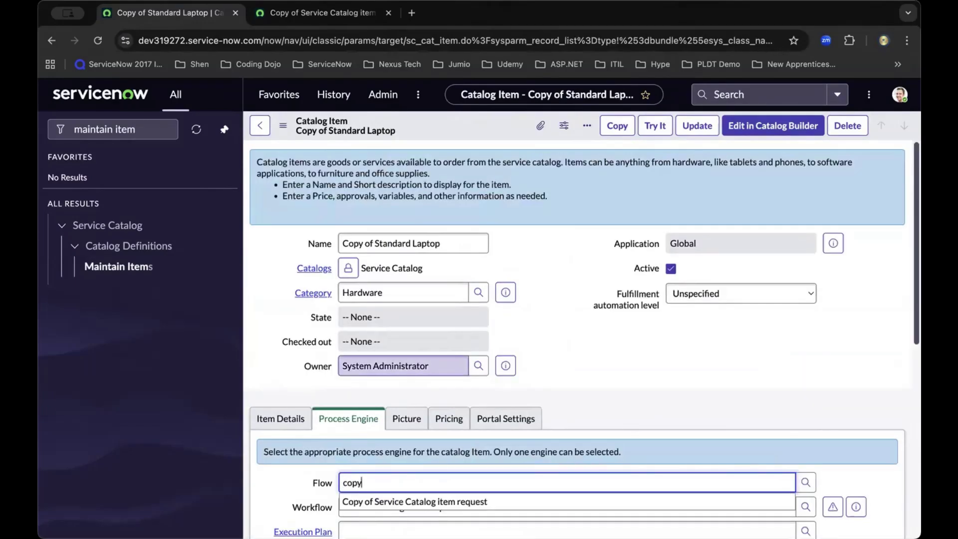
pyautogui.scroll(-4, 349, 393)
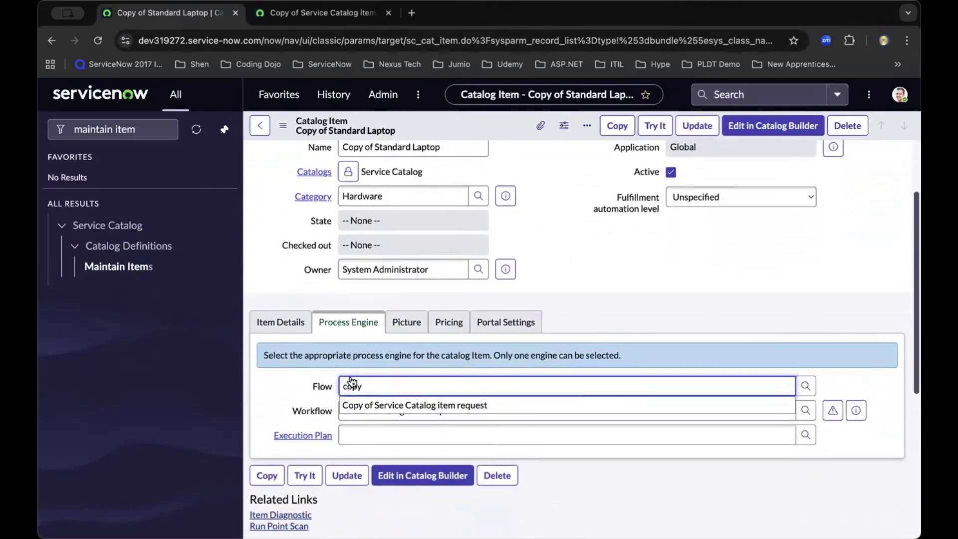
pyautogui.click(377, 405)
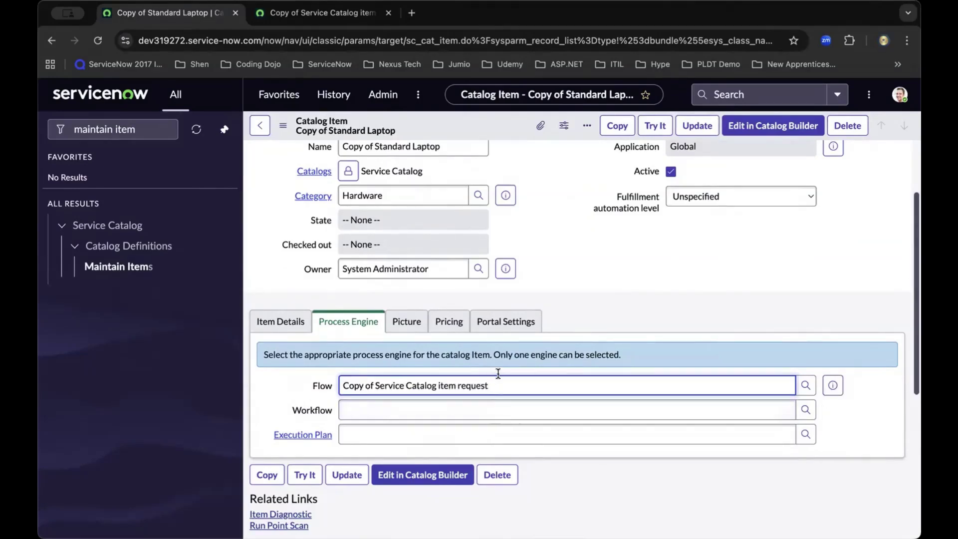
pyautogui.rightClick(510, 119)
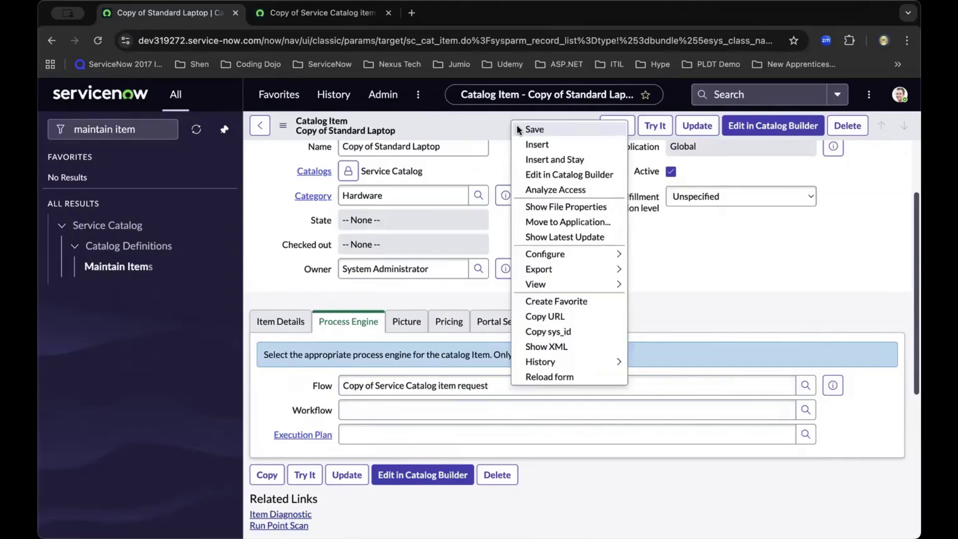
pyautogui.click(523, 131)
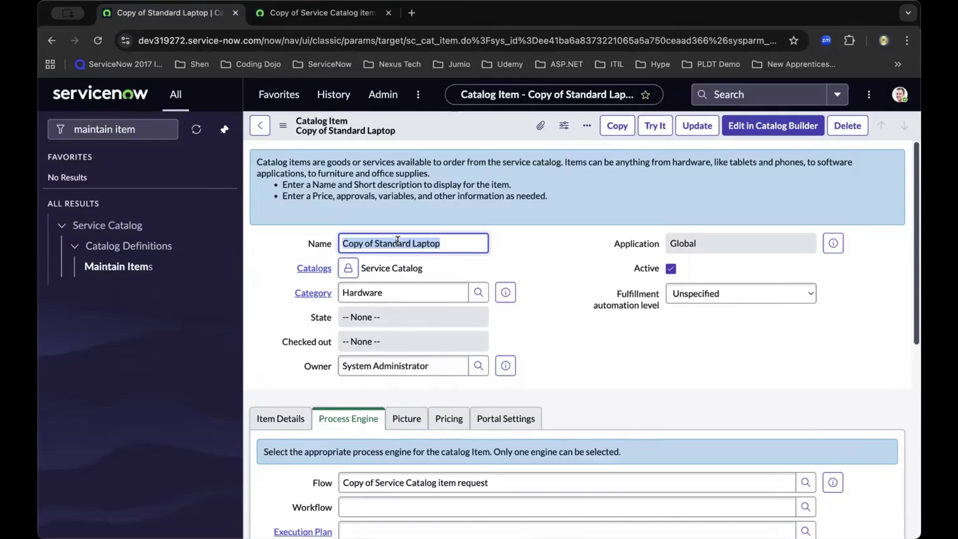
pyautogui.scroll(-3, 400, 246)
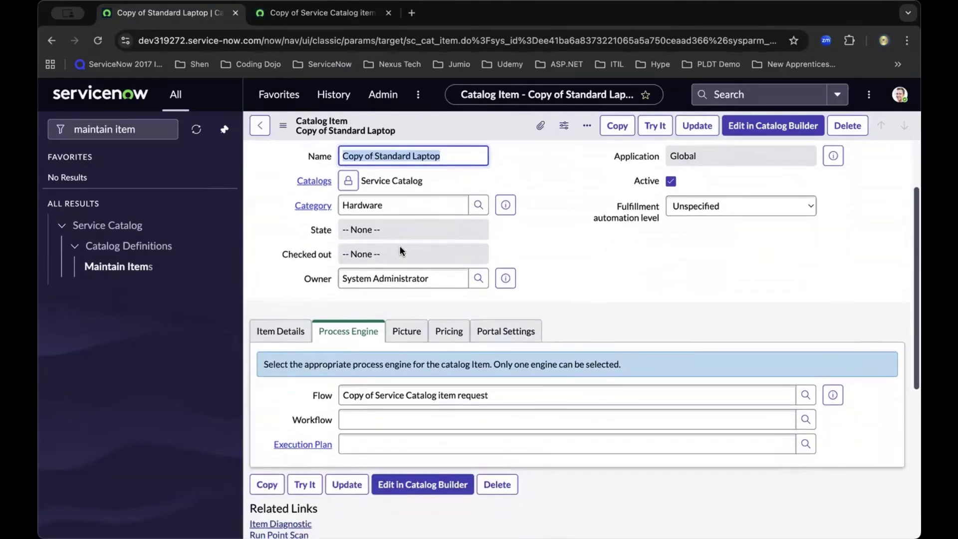
pyautogui.scroll(-2, 419, 299)
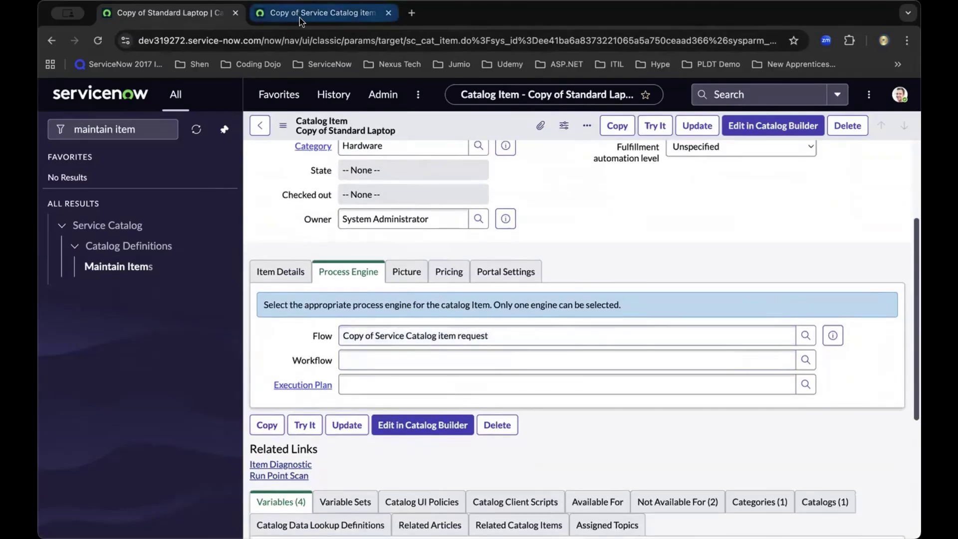
pyautogui.scroll(3, 601, 238)
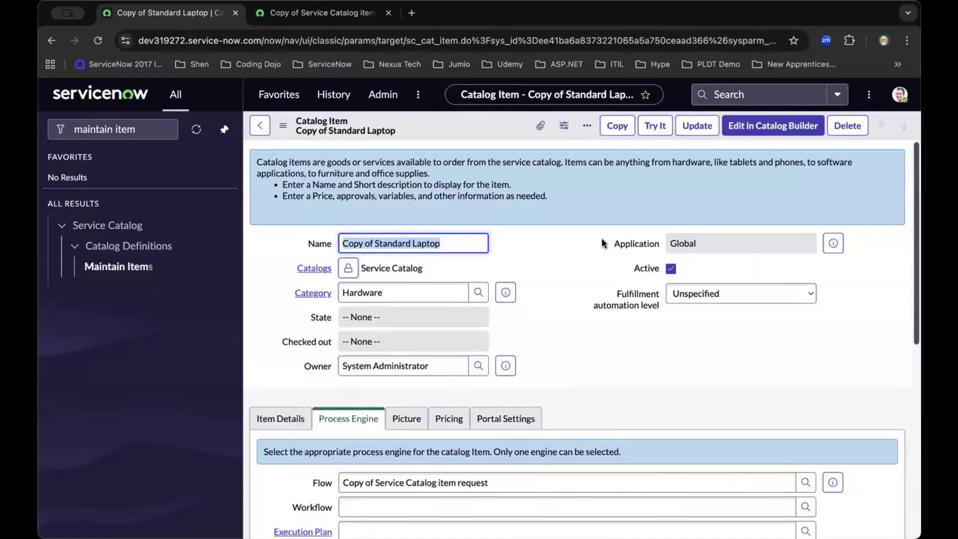
# Try It on Copy of Standard Laptop and Order Now, submitting request REQ0010006.
pyautogui.click(658, 126)
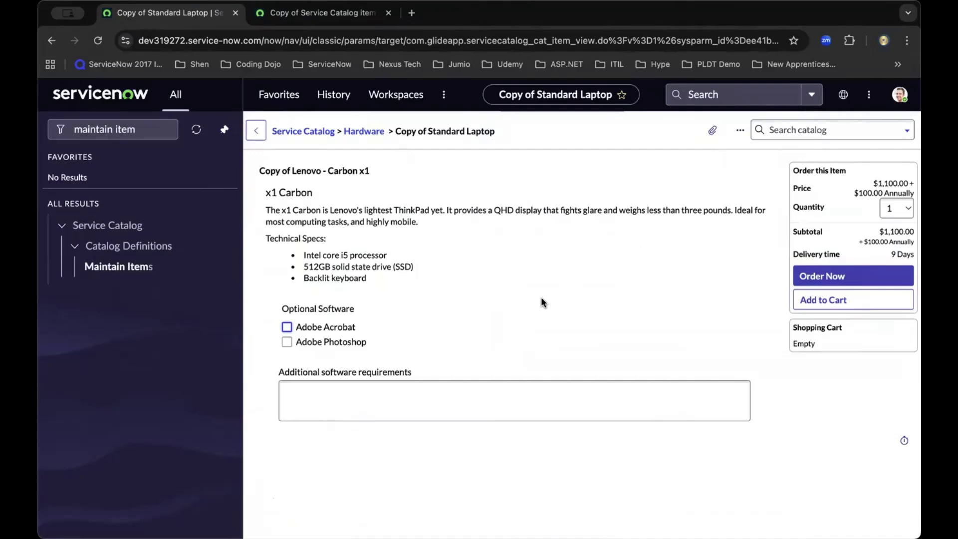
pyautogui.click(846, 277)
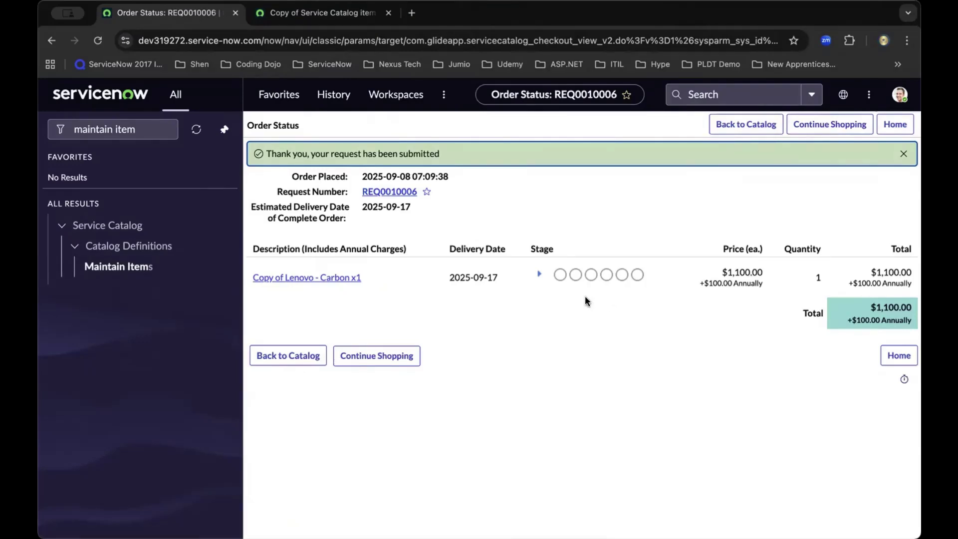
# Approve REQ0010006's pending approval from its Approvers tab, then show its requested items.
pyautogui.click(385, 193)
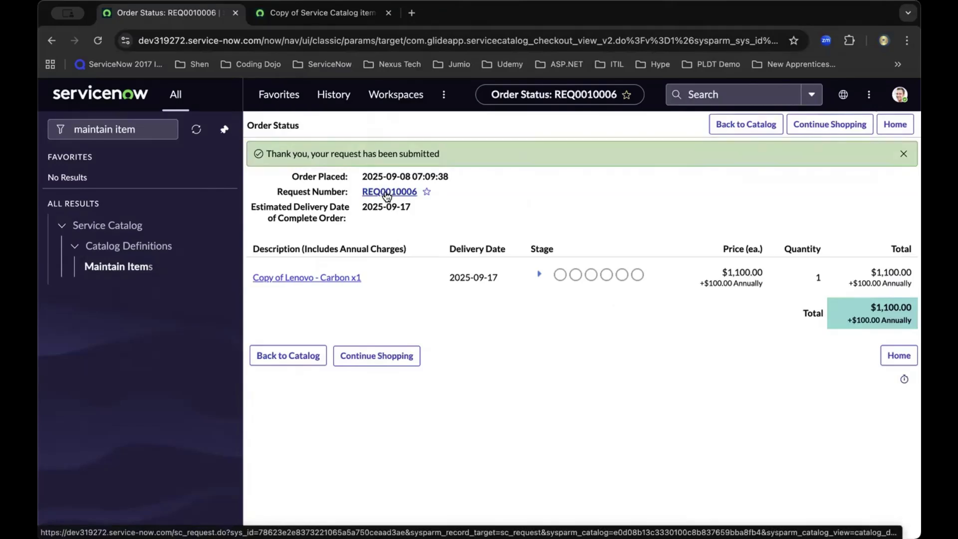
pyautogui.scroll(-3, 407, 336)
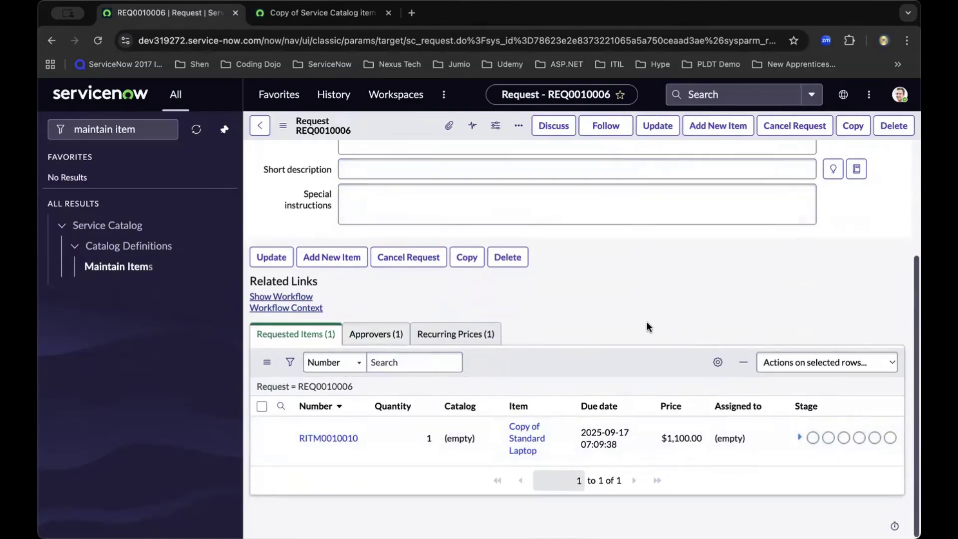
pyautogui.click(387, 336)
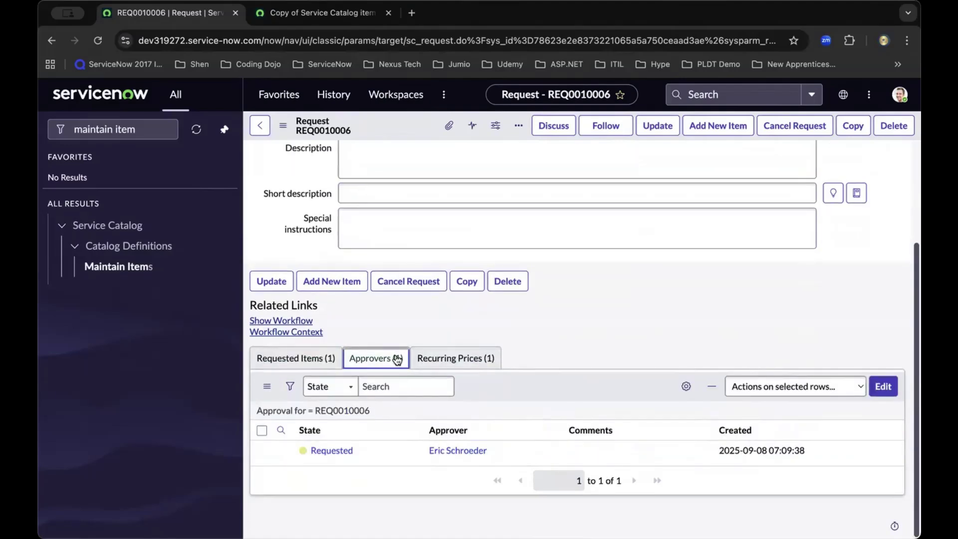
pyautogui.rightClick(332, 451)
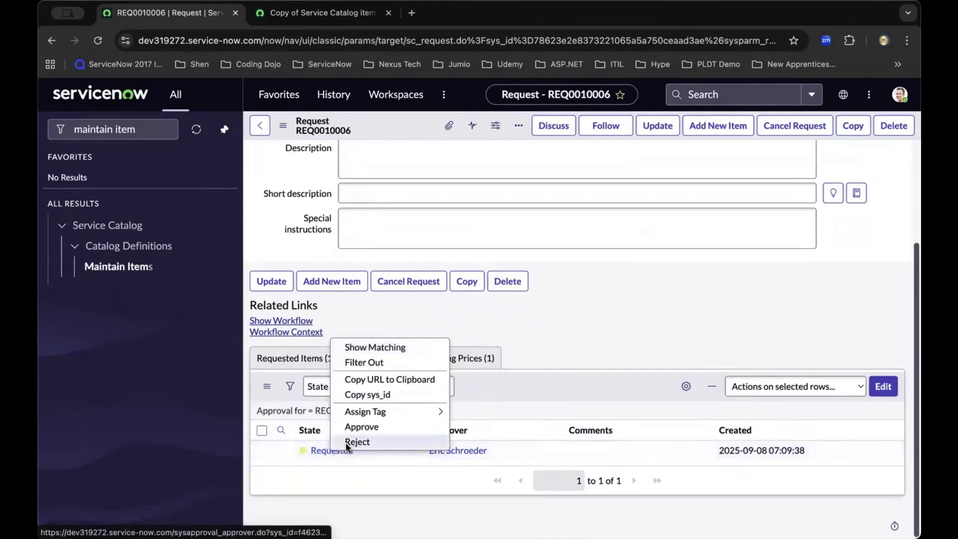
pyautogui.click(362, 427)
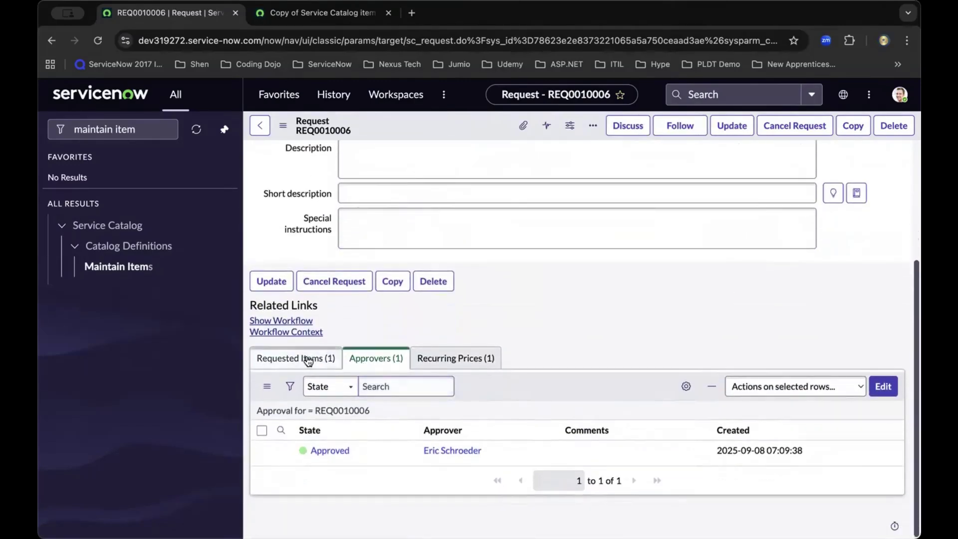
pyautogui.click(305, 358)
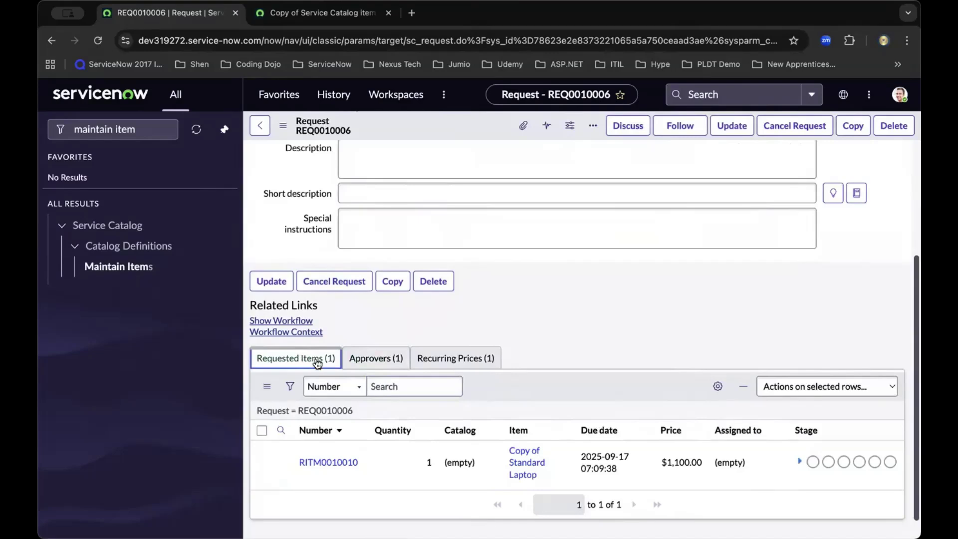
# Refresh the Requested Items list and open RITM0010010.
pyautogui.rightClick(575, 387)
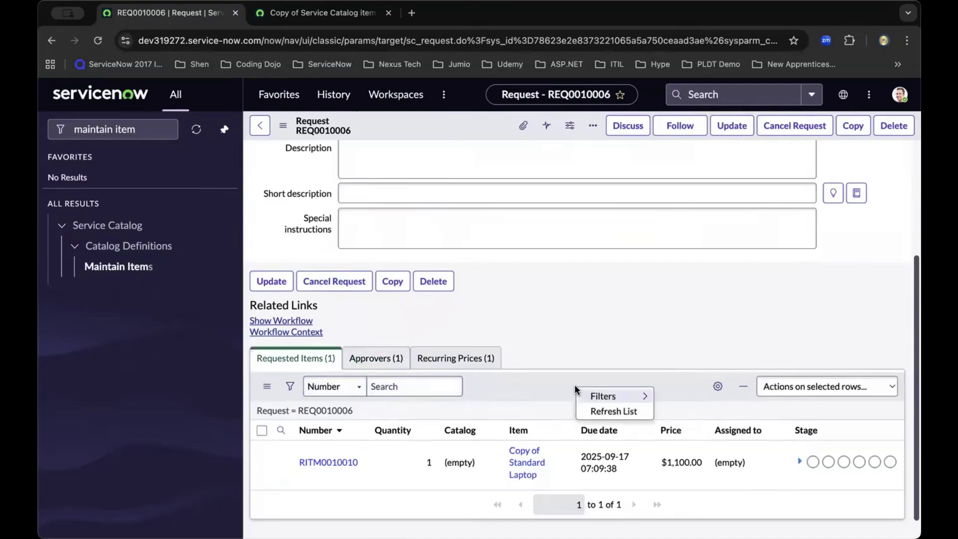
pyautogui.click(597, 412)
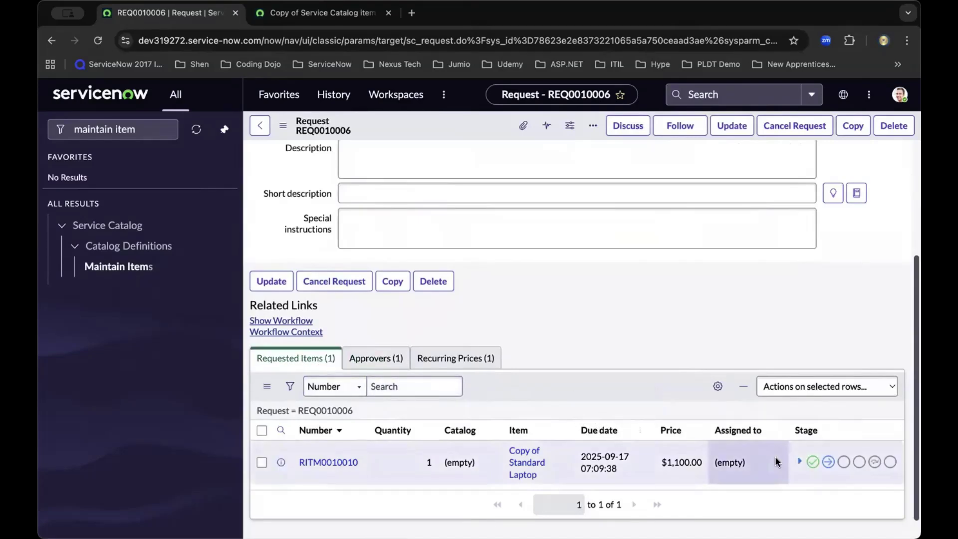
pyautogui.click(796, 461)
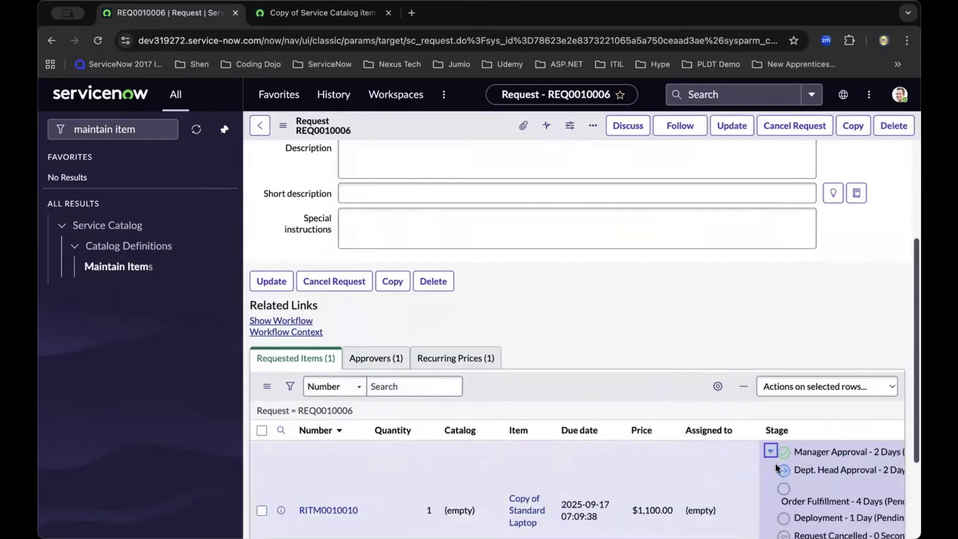
pyautogui.scroll(-2, 673, 446)
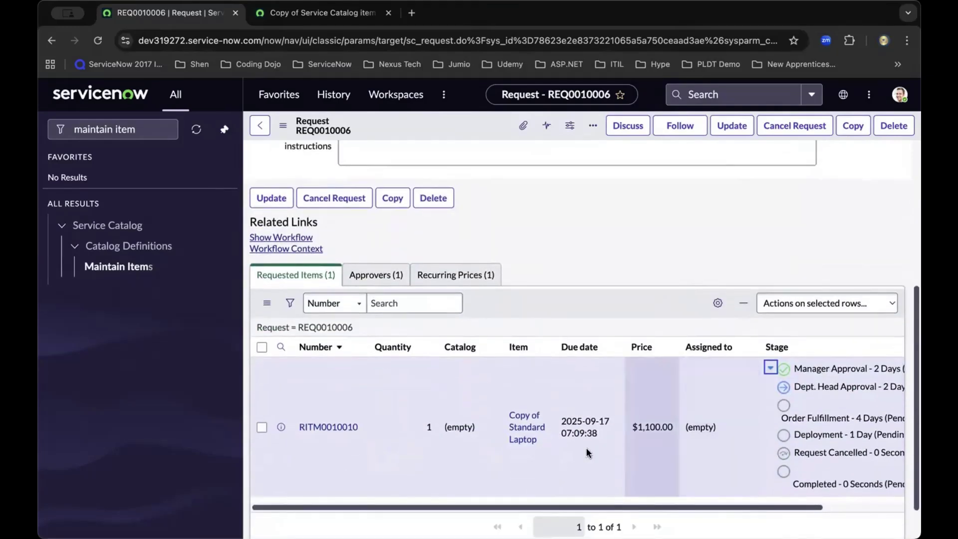
pyautogui.click(346, 428)
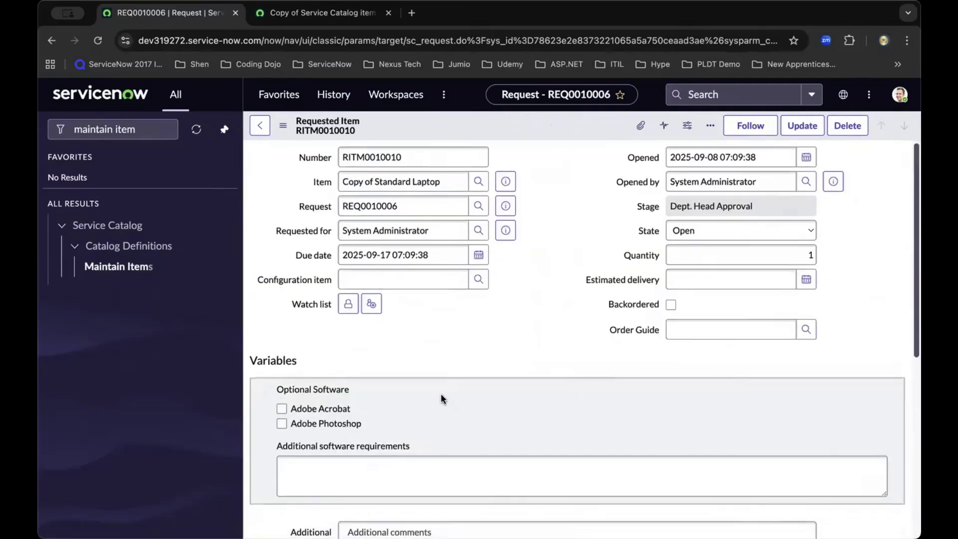
# Approve RITM0010010's pending department head approval in its Approvers tab.
pyautogui.scroll(-5, 441, 393)
pyautogui.scroll(-5, 442, 394)
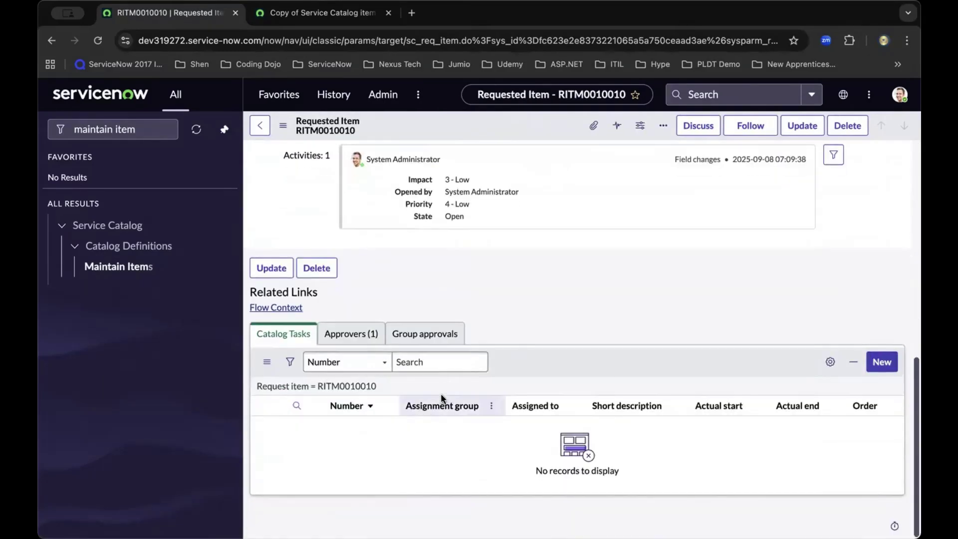
pyautogui.click(358, 334)
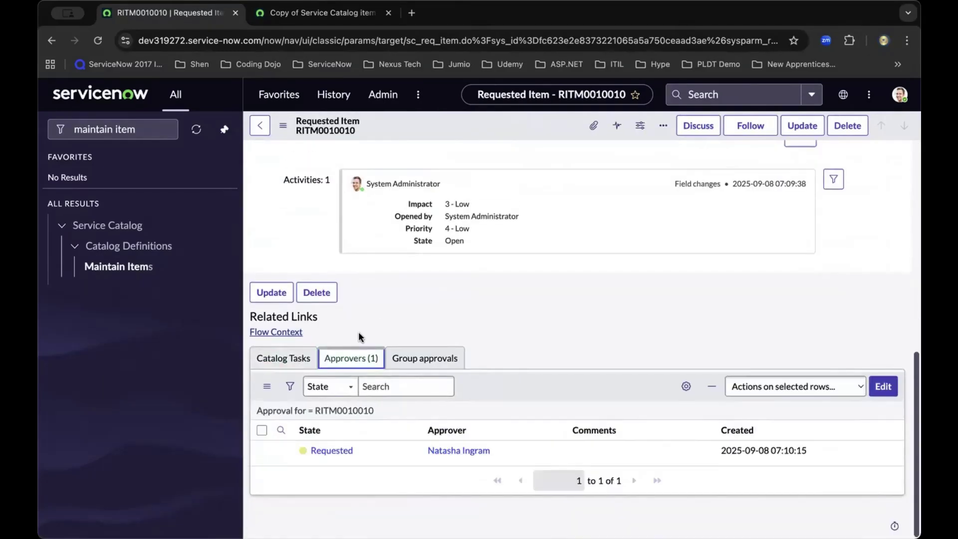
pyautogui.rightClick(339, 452)
pyautogui.click(388, 428)
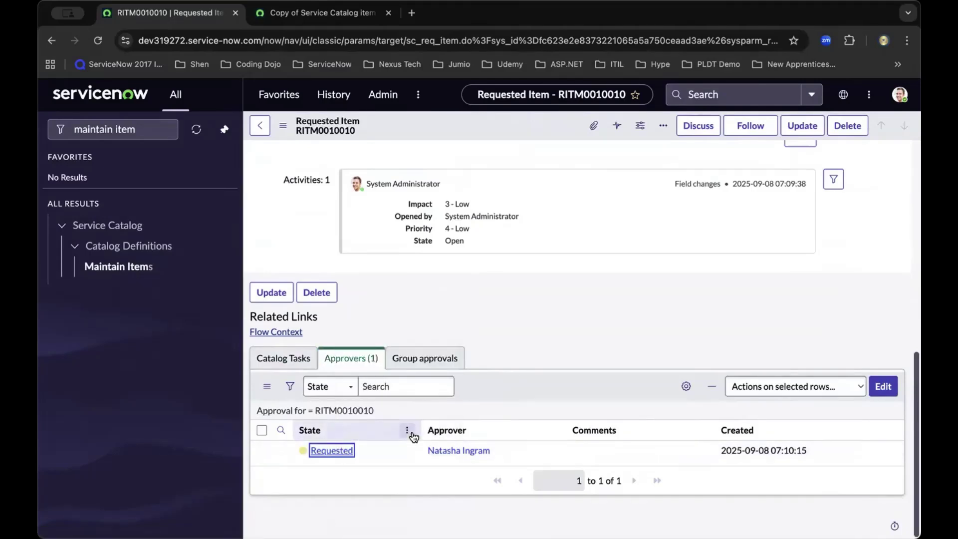
# Refresh Catalog Tasks to show the new Procurement task SCTASK0010007.
pyautogui.click(278, 405)
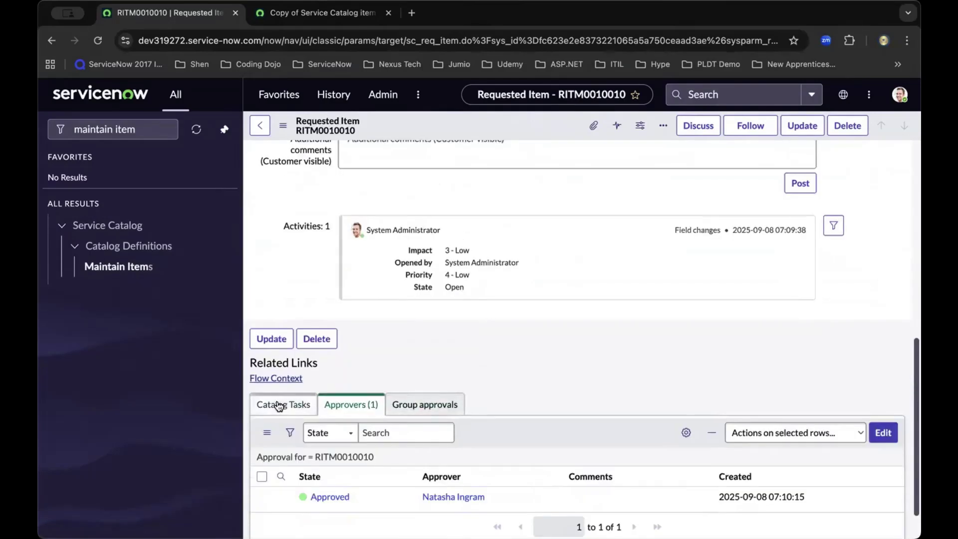
pyautogui.rightClick(514, 423)
pyautogui.click(546, 447)
pyautogui.scroll(-1, 529, 437)
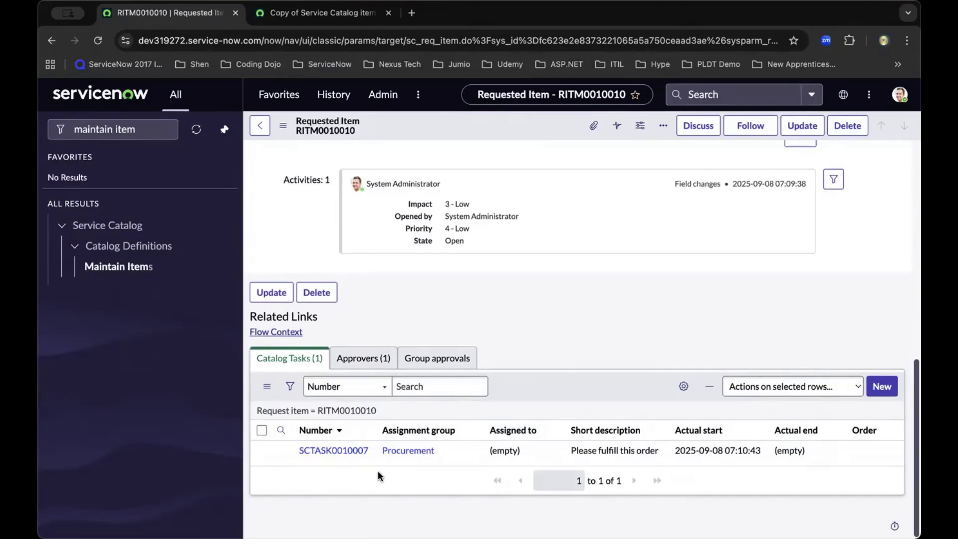
# Return to the Copy of Service Catalog item request flow and scroll up to its trigger and approvals.
pyautogui.click(310, 16)
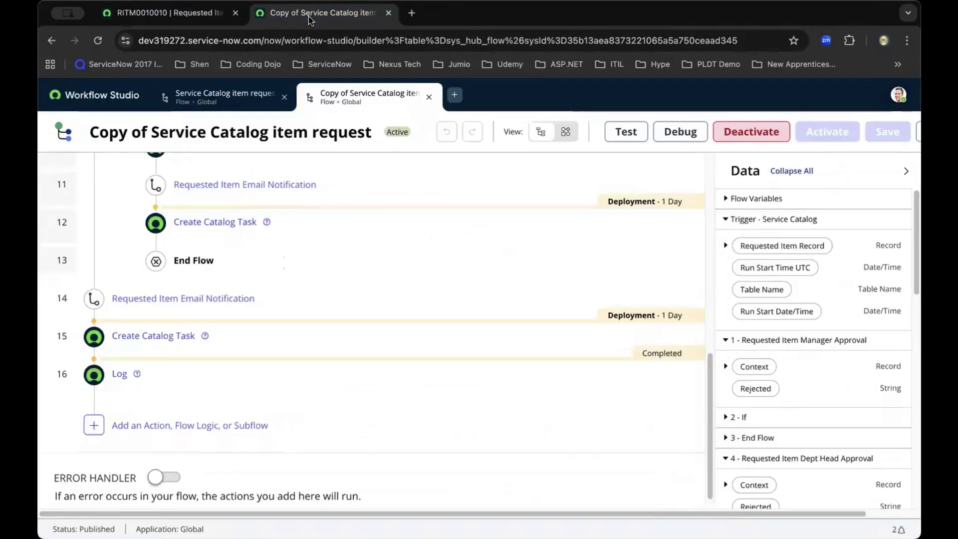
pyautogui.scroll(7, 396, 297)
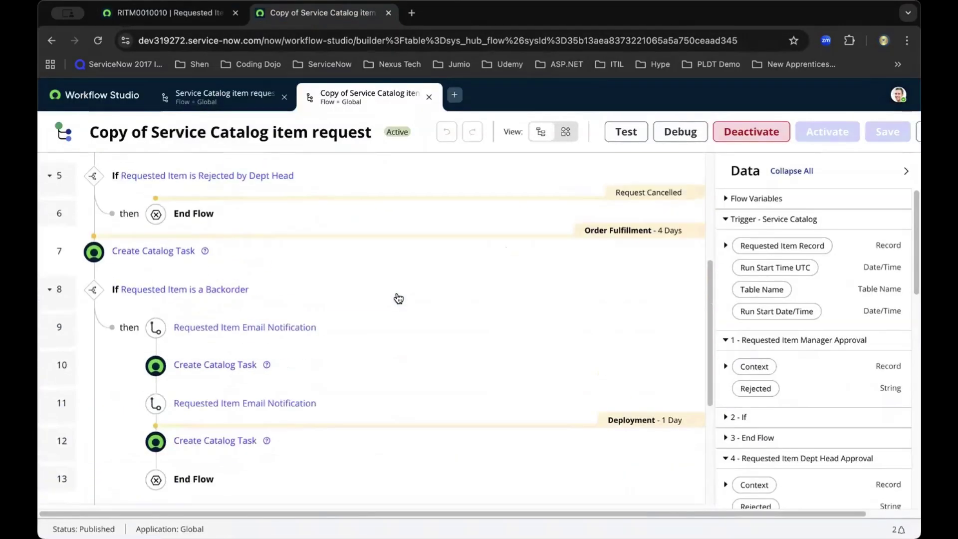
pyautogui.scroll(4, 398, 298)
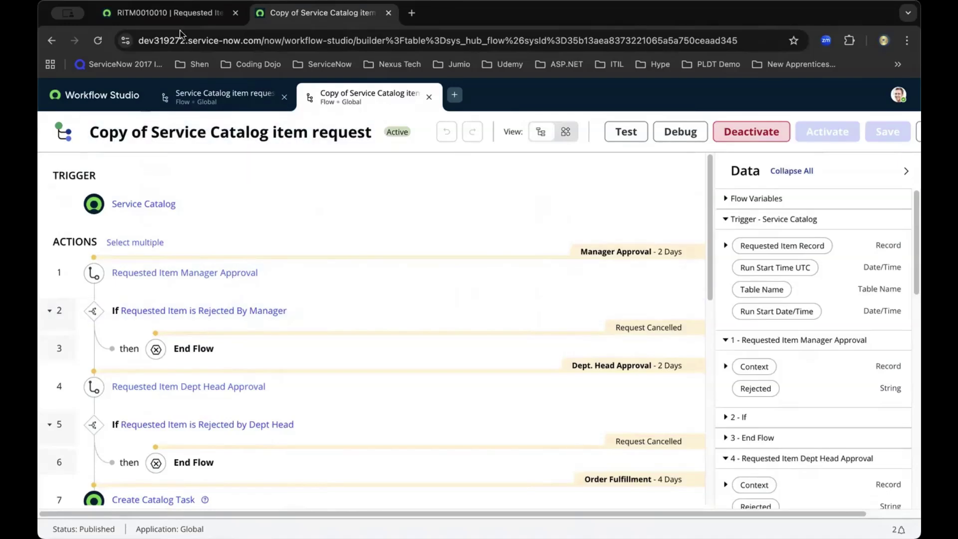
# Close Procurement task SCTASK0010007 on RITM0010010 and refresh to reveal Field Services task SCTASK0010008.
pyautogui.click(142, 9)
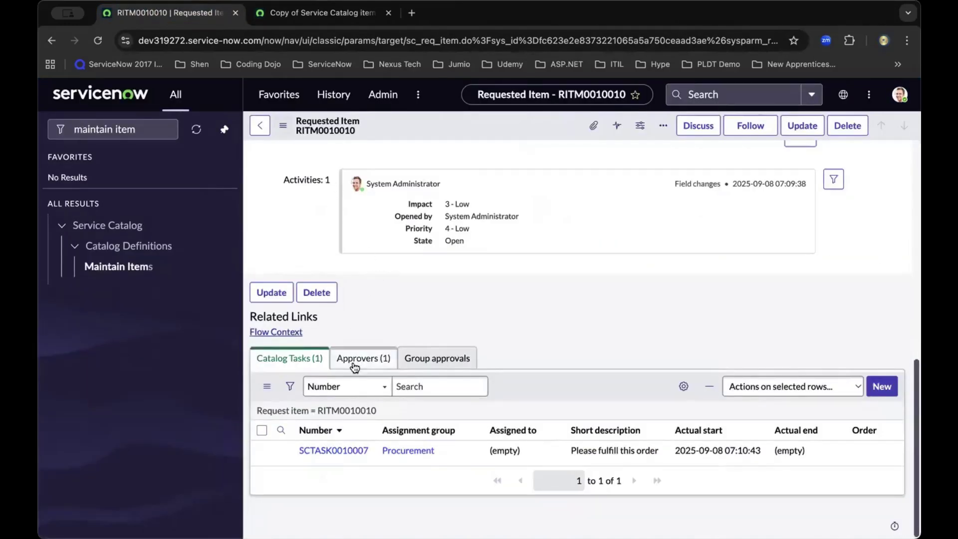
pyautogui.rightClick(342, 454)
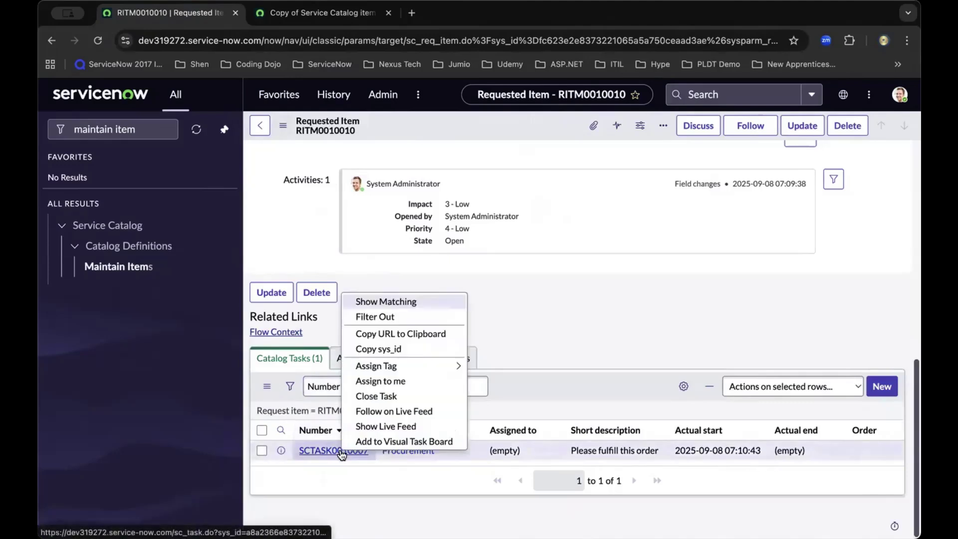
pyautogui.click(394, 396)
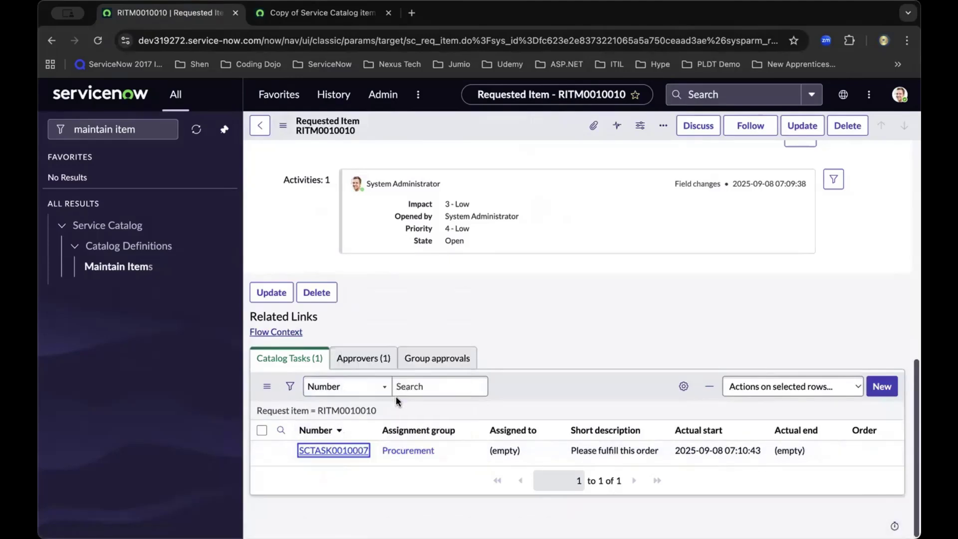
pyautogui.rightClick(544, 391)
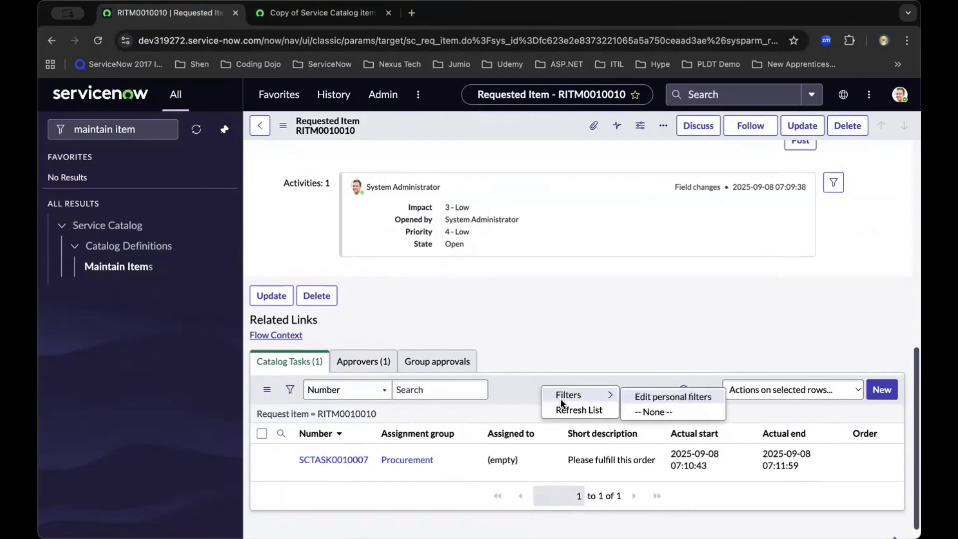
pyautogui.click(553, 408)
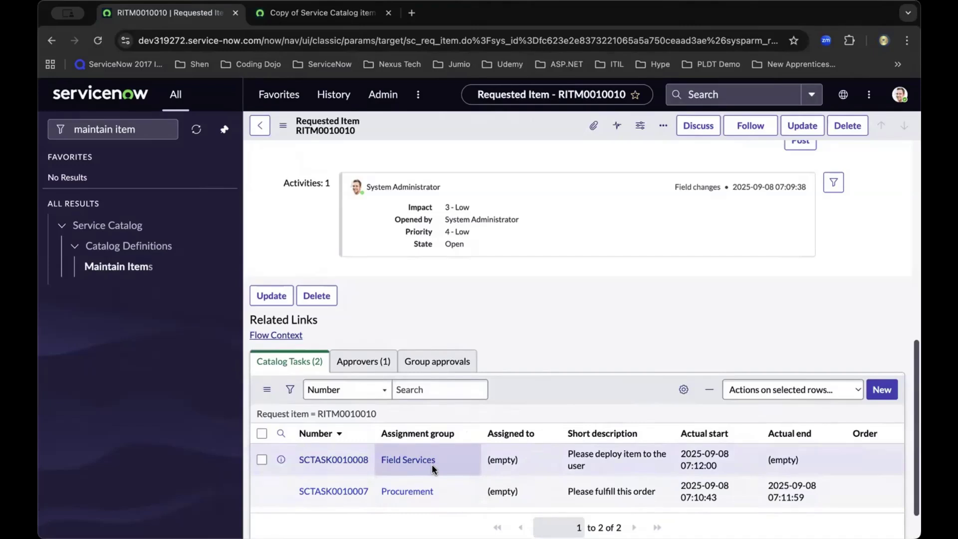
# Review the copied flow's actions and stage labels in Workflow Studio.
pyautogui.click(319, 13)
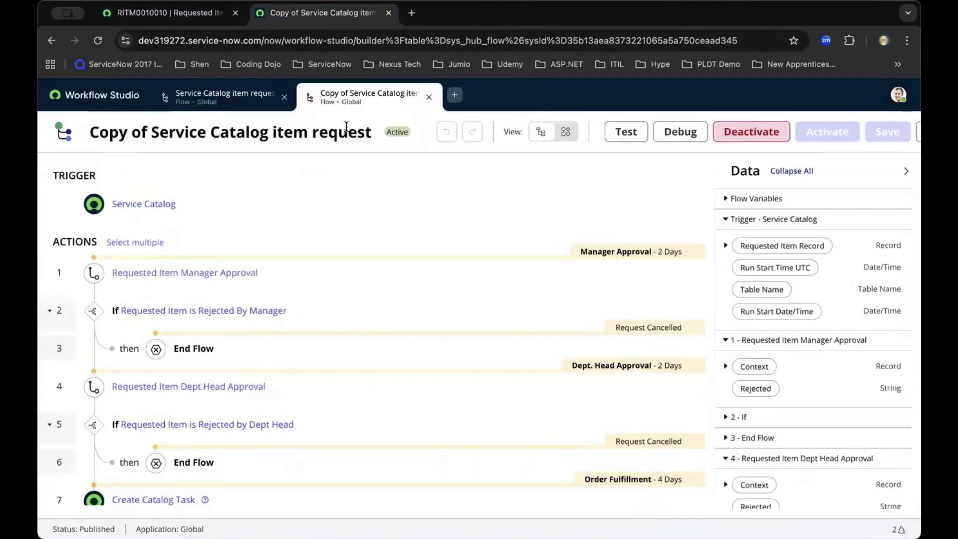
pyautogui.scroll(-2, 379, 317)
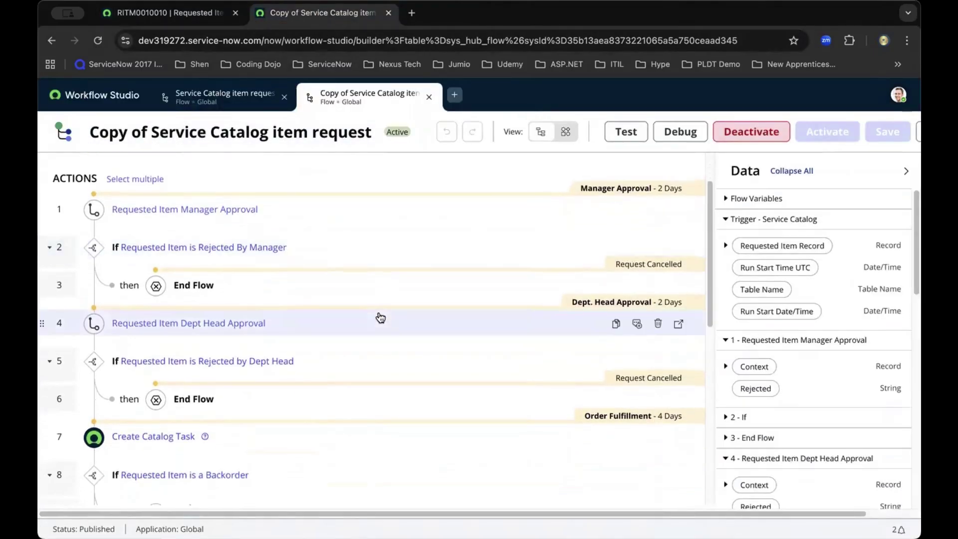
pyautogui.scroll(-6, 380, 317)
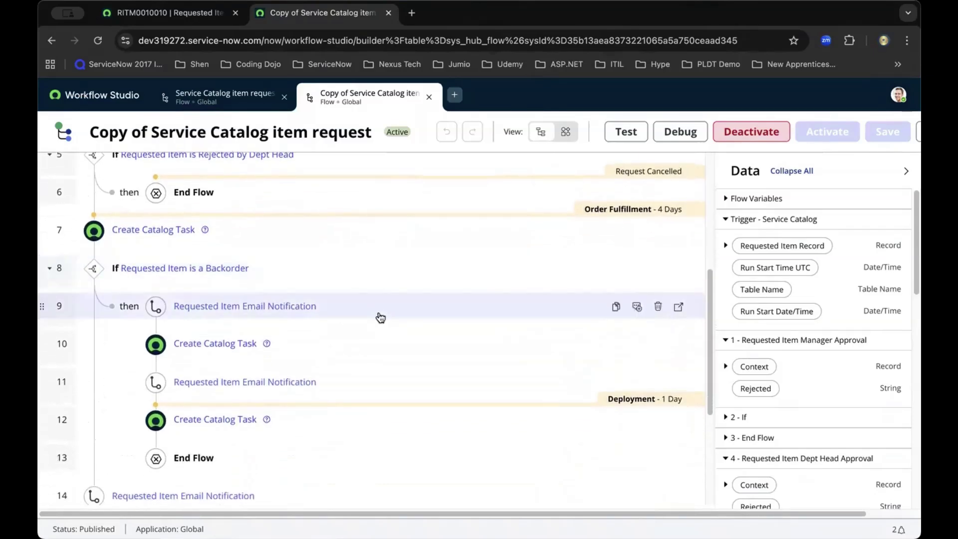
pyautogui.moveTo(597, 225)
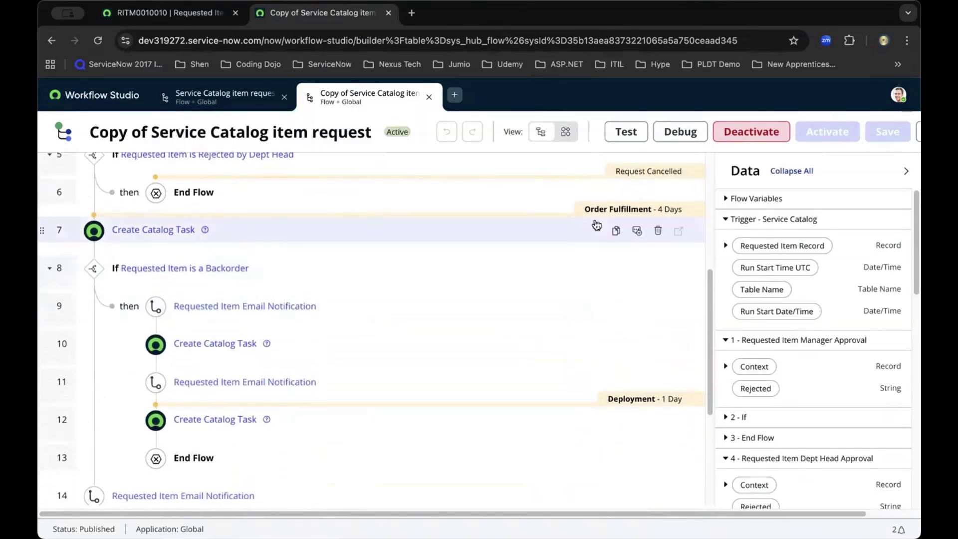
pyautogui.moveTo(257, 310)
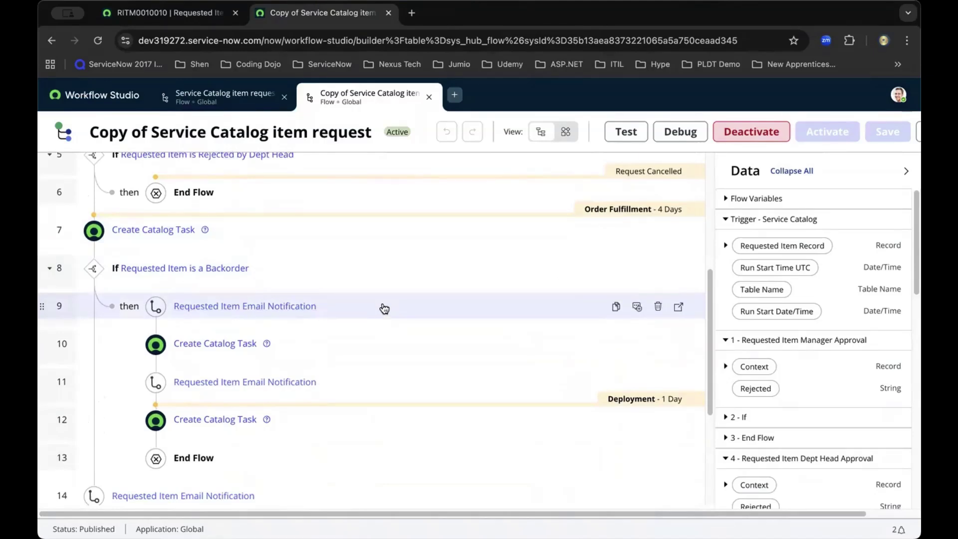
pyautogui.scroll(2, 382, 304)
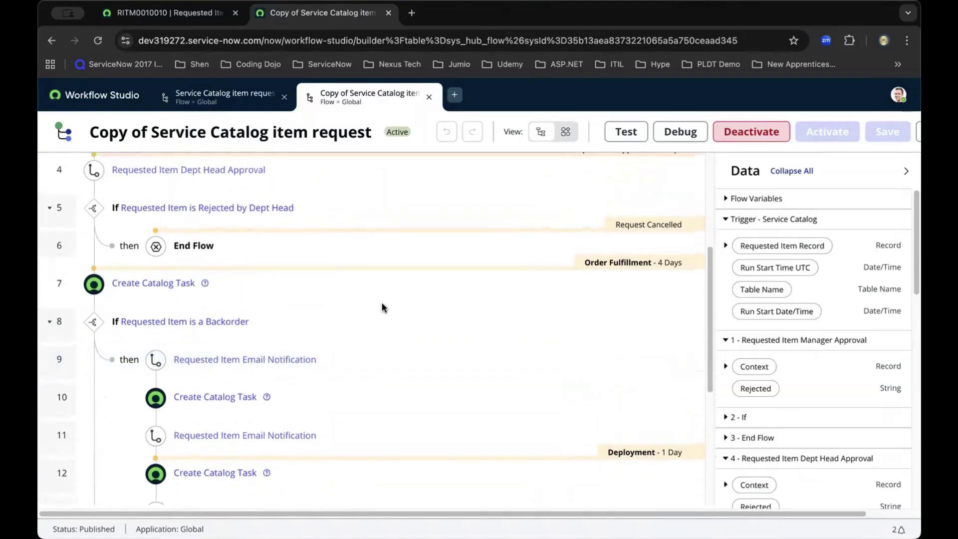
pyautogui.scroll(-2, 381, 303)
pyautogui.moveTo(634, 212)
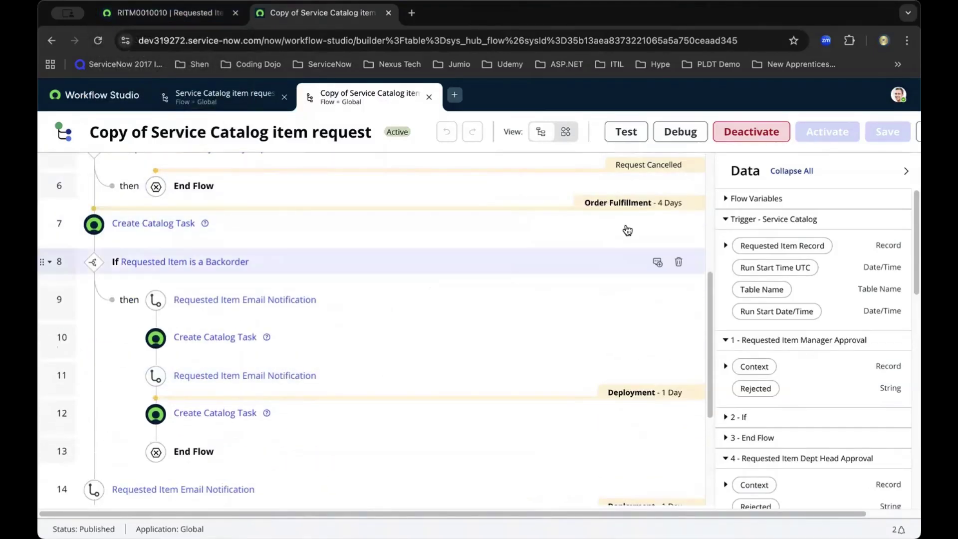
pyautogui.scroll(-3, 425, 252)
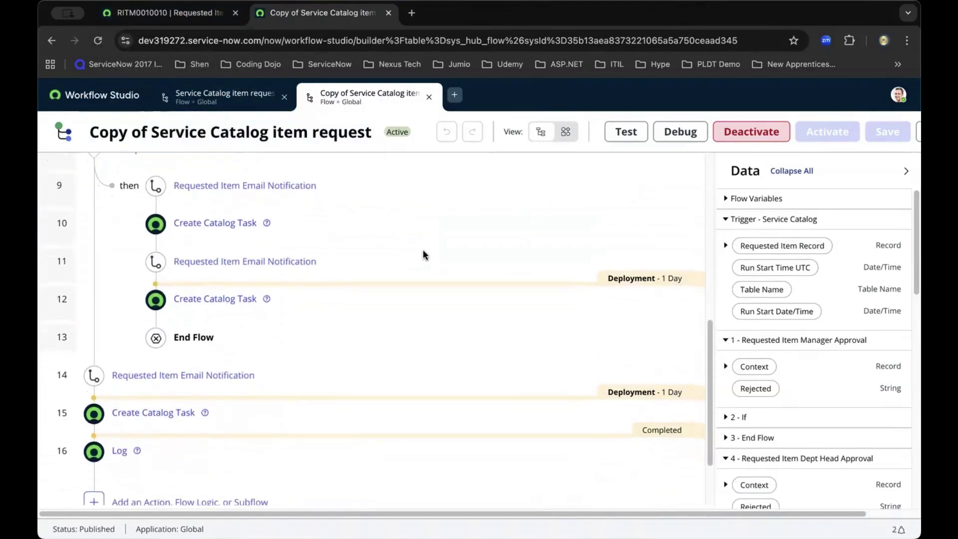
# Return to requested item RITM0010010, which shows State Open and Priority 4 - Low.
pyautogui.hotkey('ctrl', 'shift', 'Tab')
pyautogui.scroll(-3, 379, 281)
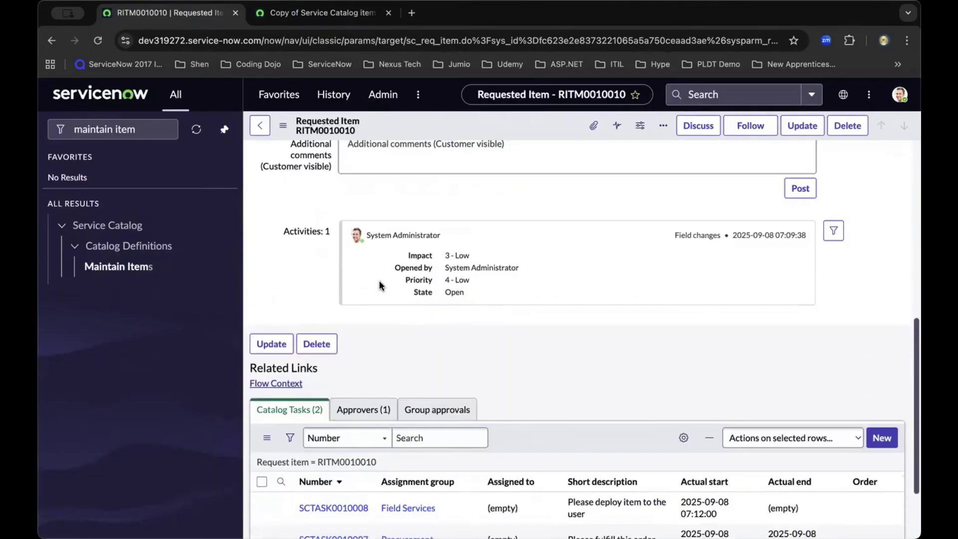
pyautogui.scroll(3, 379, 281)
# Go back to request REQ0010006 and expand RITM0010010's full stage list.
pyautogui.click(268, 126)
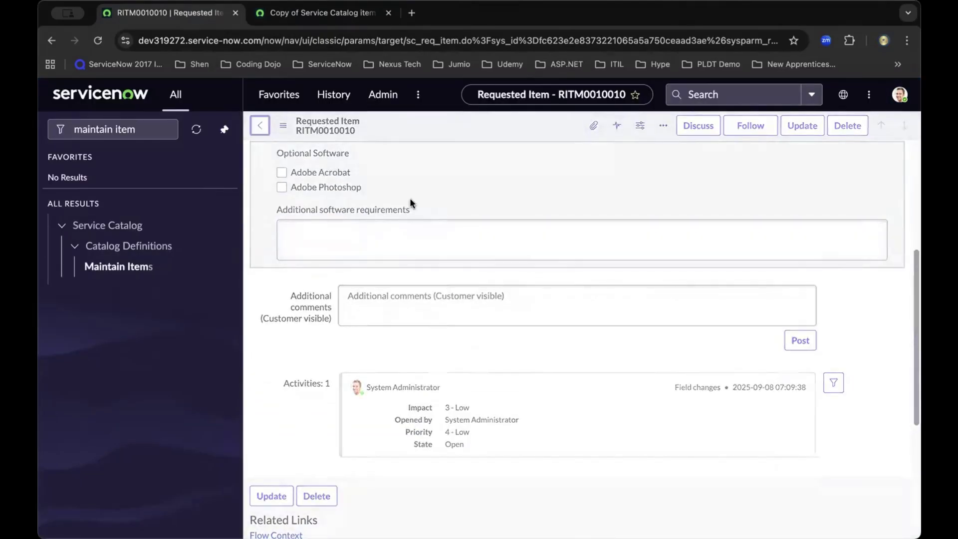
pyautogui.scroll(-5, 487, 310)
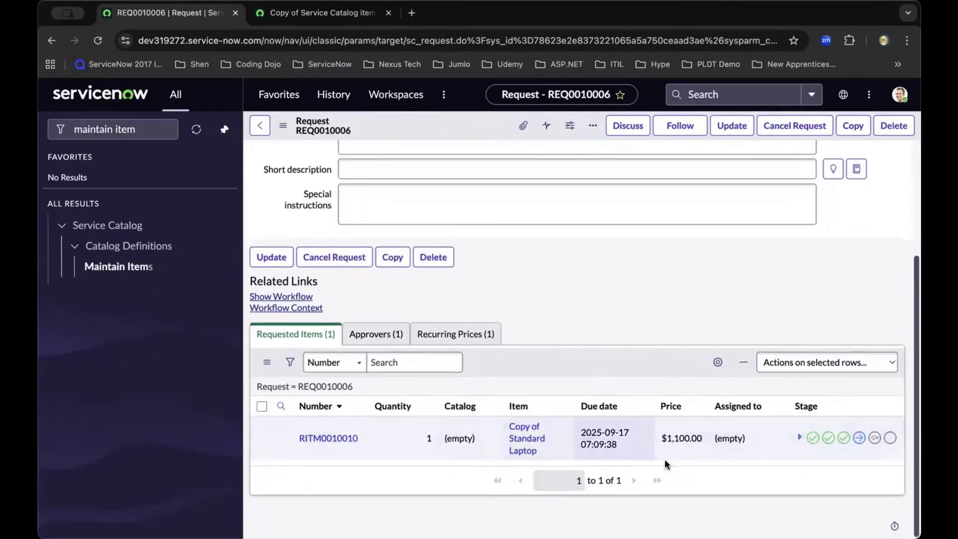
pyautogui.click(799, 437)
pyautogui.scroll(-2, 756, 436)
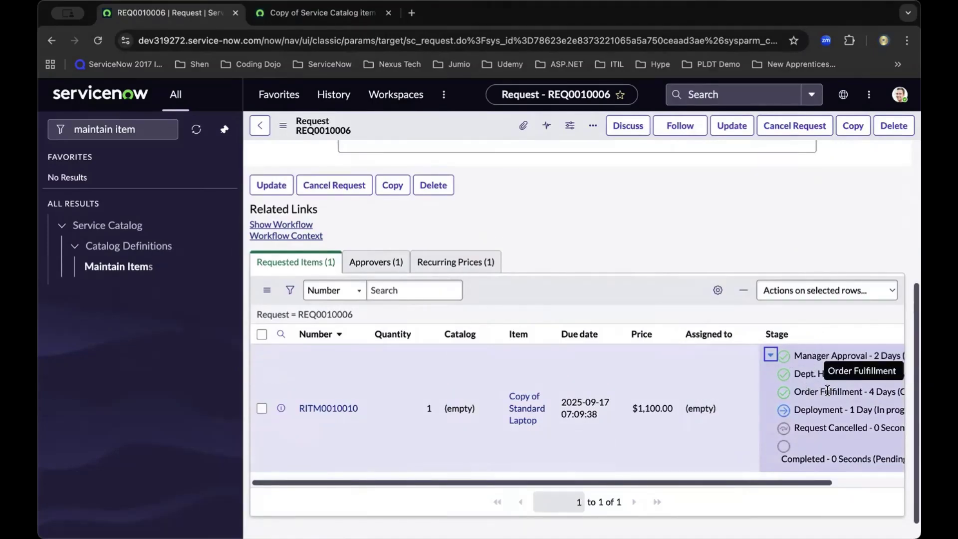
# Look over the copied flow's steps again in Workflow Studio.
pyautogui.click(303, 15)
pyautogui.scroll(6, 608, 282)
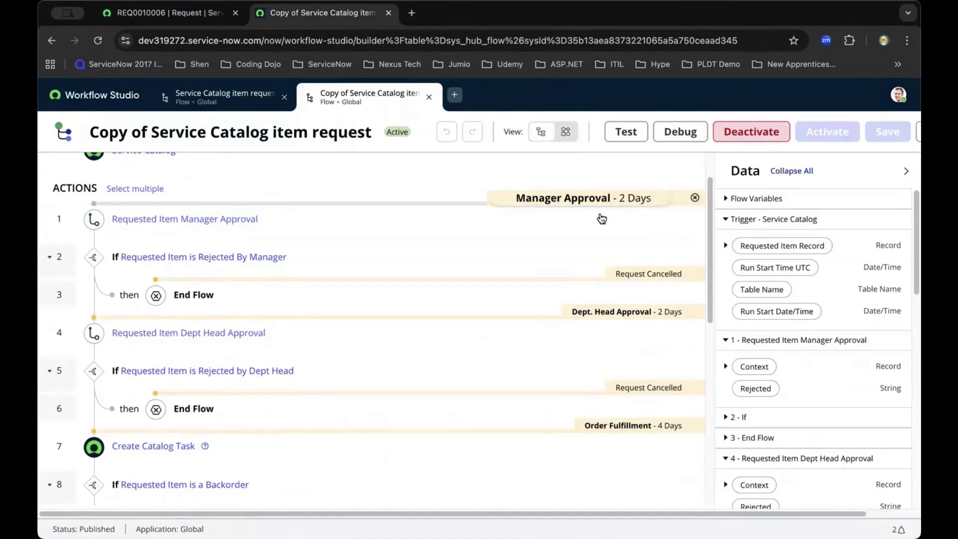
pyautogui.scroll(-6, 585, 293)
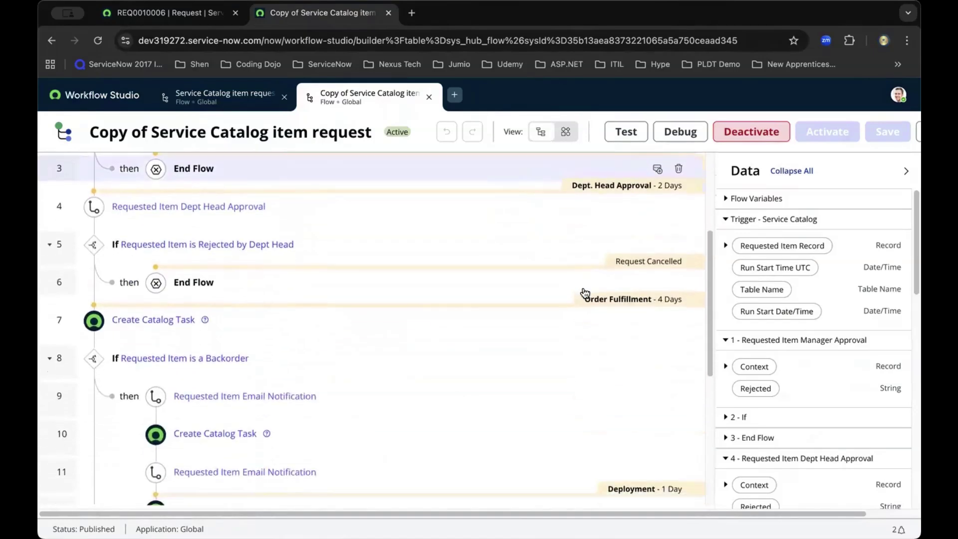
pyautogui.scroll(-3, 585, 293)
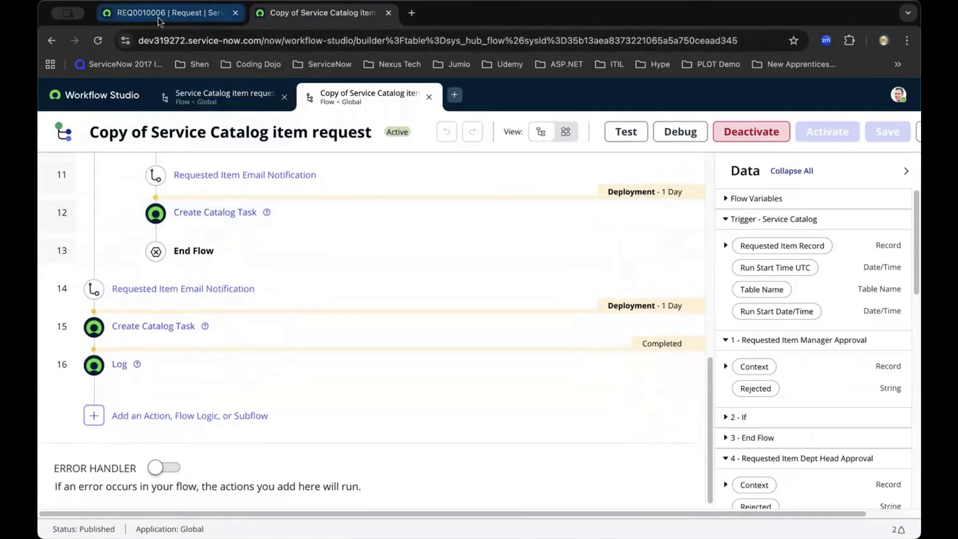
# On REQ0010006, confirm approvals and Order Fulfillment are complete with Deployment in progress, then open RITM0010010.
pyautogui.click(160, 21)
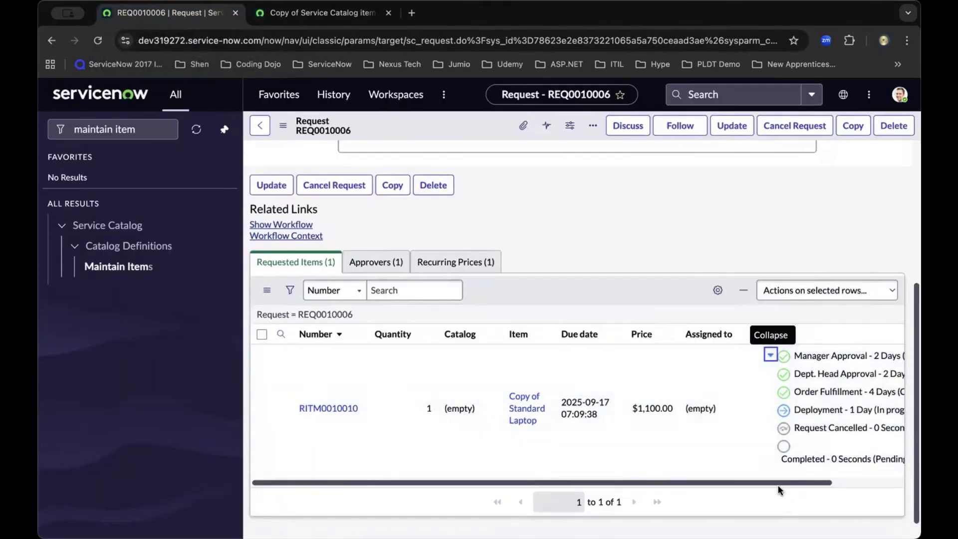
pyautogui.moveTo(776, 486); pyautogui.dragTo(841, 481)
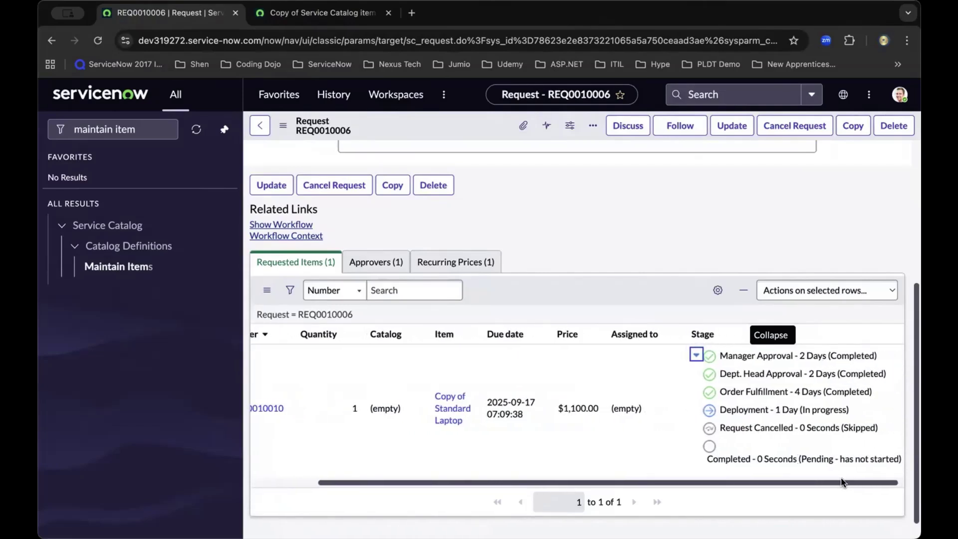
pyautogui.moveTo(795, 391); pyautogui.dragTo(832, 392)
pyautogui.moveTo(772, 486); pyautogui.dragTo(609, 500)
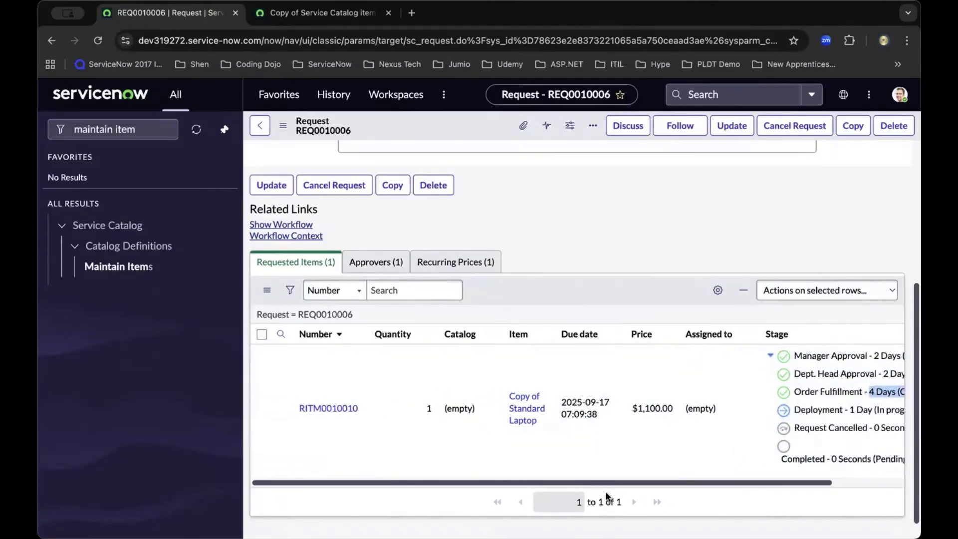
pyautogui.click(339, 410)
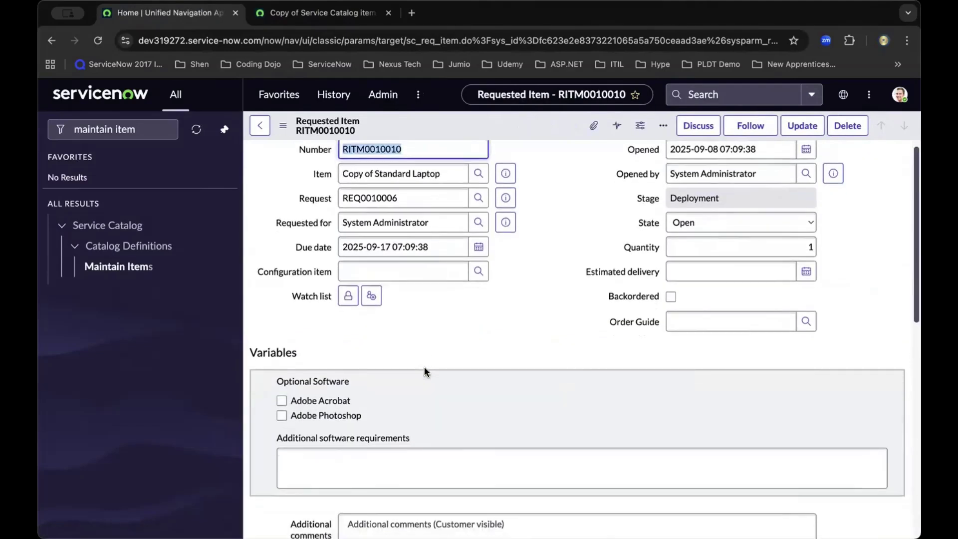
# Close the Field Services catalog task SCTASK0010008.
pyautogui.scroll(-10, 424, 367)
pyautogui.rightClick(339, 413)
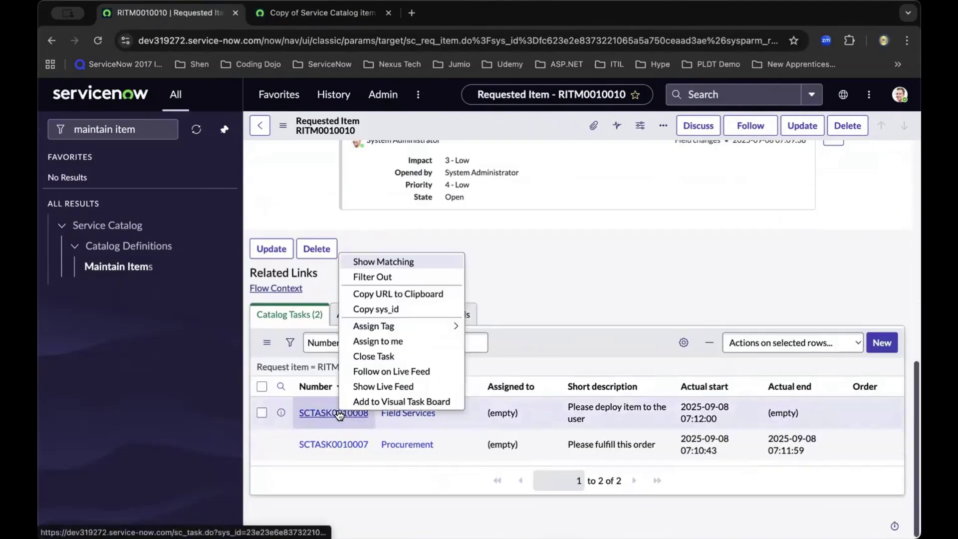
pyautogui.click(393, 357)
# Go back to REQ0010006 and confirm it shows Closed Complete with Approval Approved.
pyautogui.scroll(-1, 512, 402)
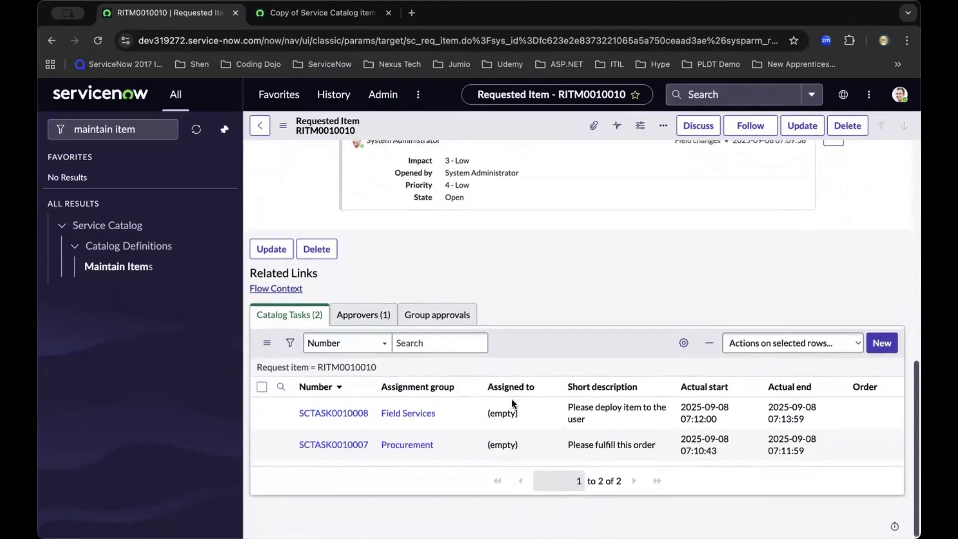
pyautogui.scroll(2, 511, 401)
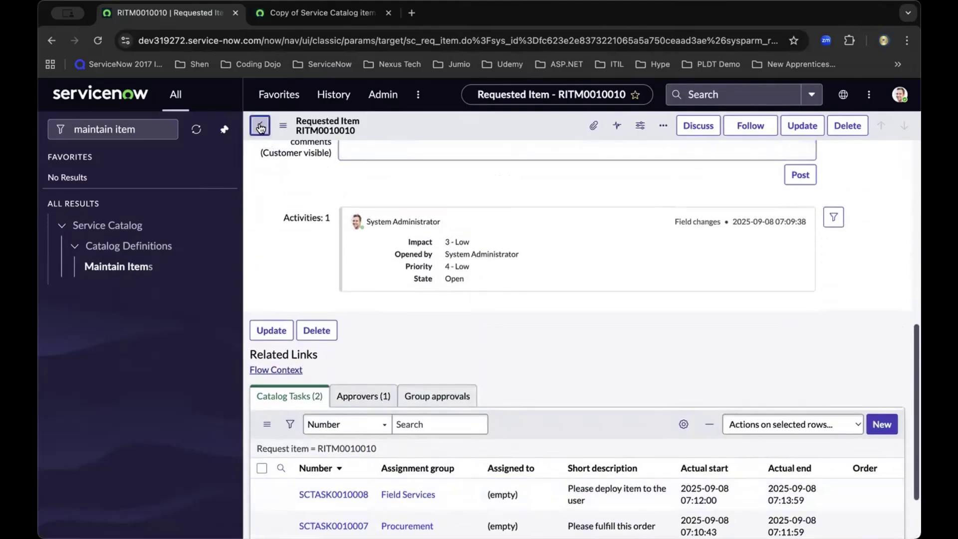
pyautogui.click(259, 125)
pyautogui.scroll(-3, 428, 289)
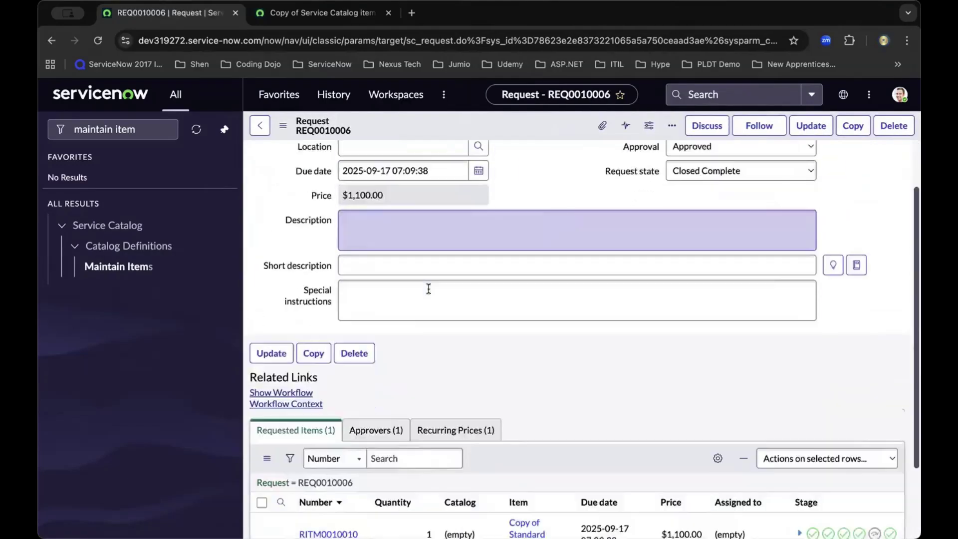